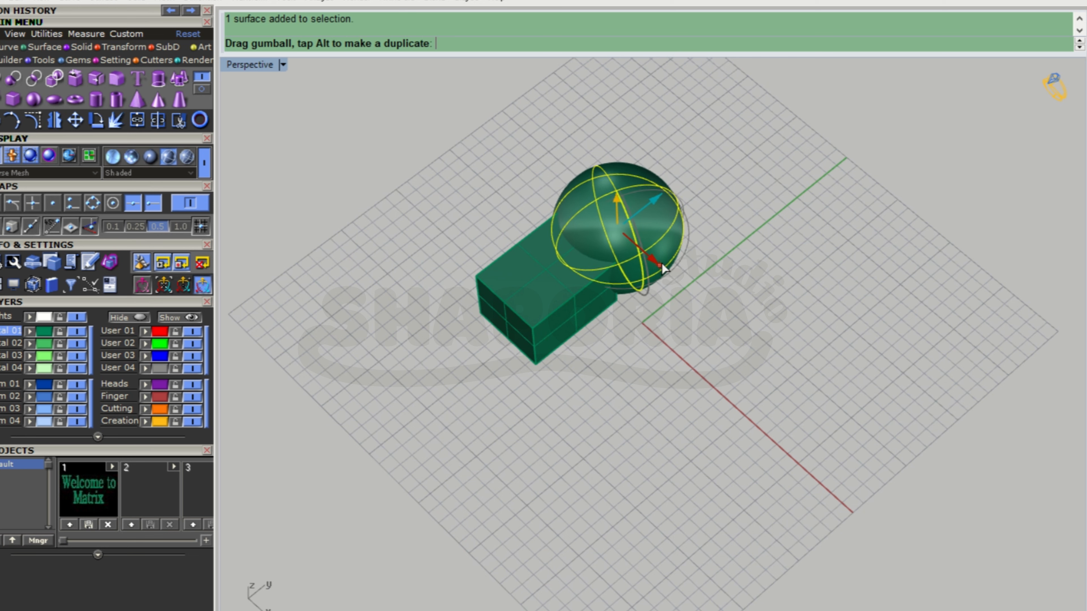
Step: Try combining the box and the overlapping sphere with the Boolean Two Objects operation
click(678, 299)
right_drag(700, 342, 683, 305)
click(58, 83)
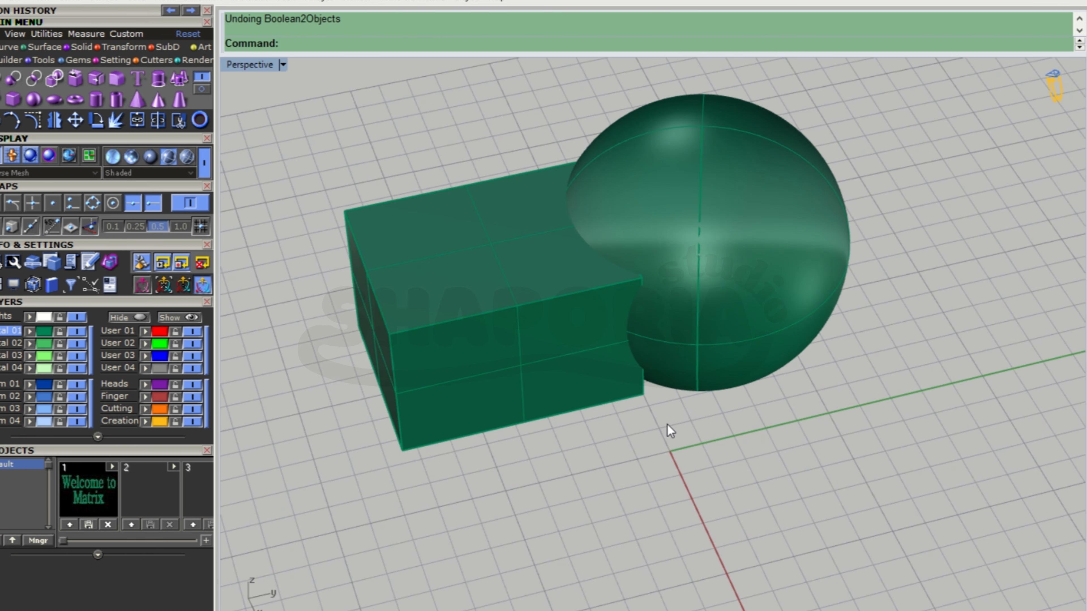
Step: Move the box slightly upward and farther into the sphere so that the two solids overlap
click(554, 347)
right_drag(597, 452, 552, 308)
drag(527, 291, 522, 270)
drag(578, 317, 601, 320)
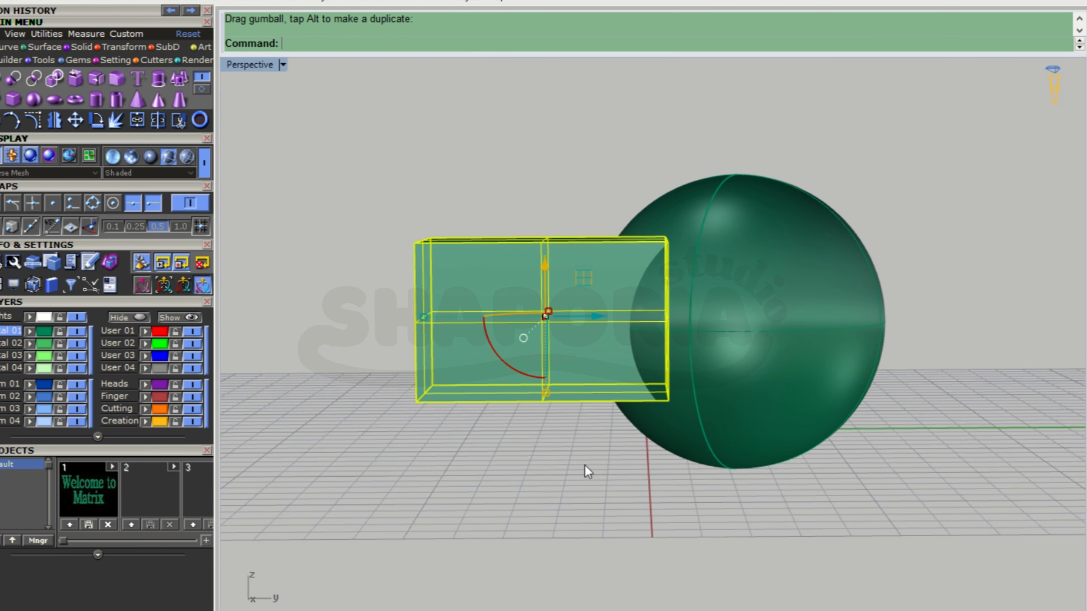
click(585, 468)
right_drag(620, 422, 713, 514)
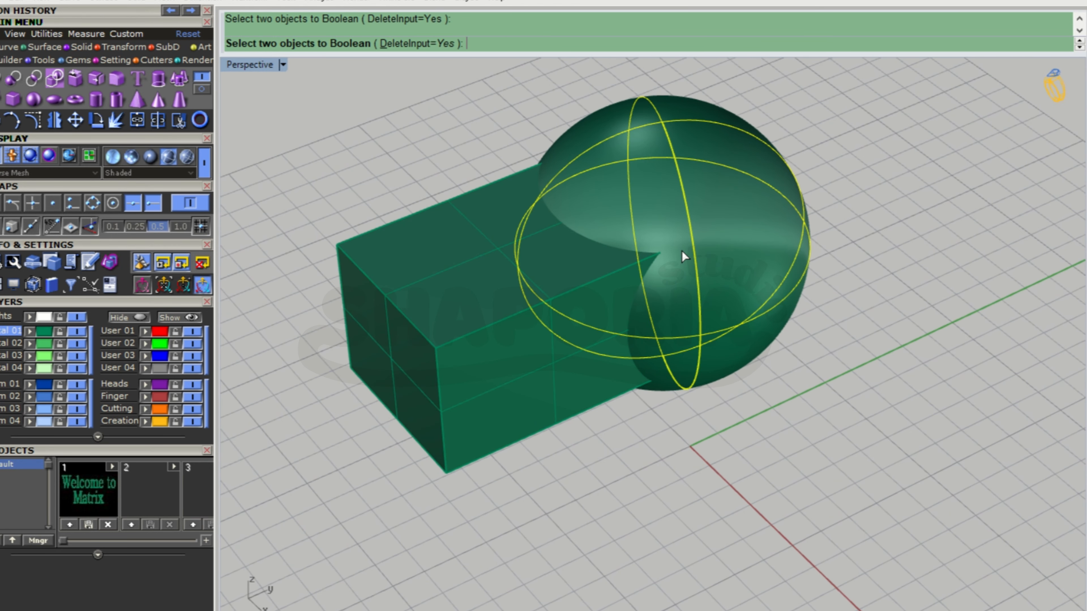
Step: Combine the sphere and the box with Boolean Two Objects, accepting the union result
click(583, 275)
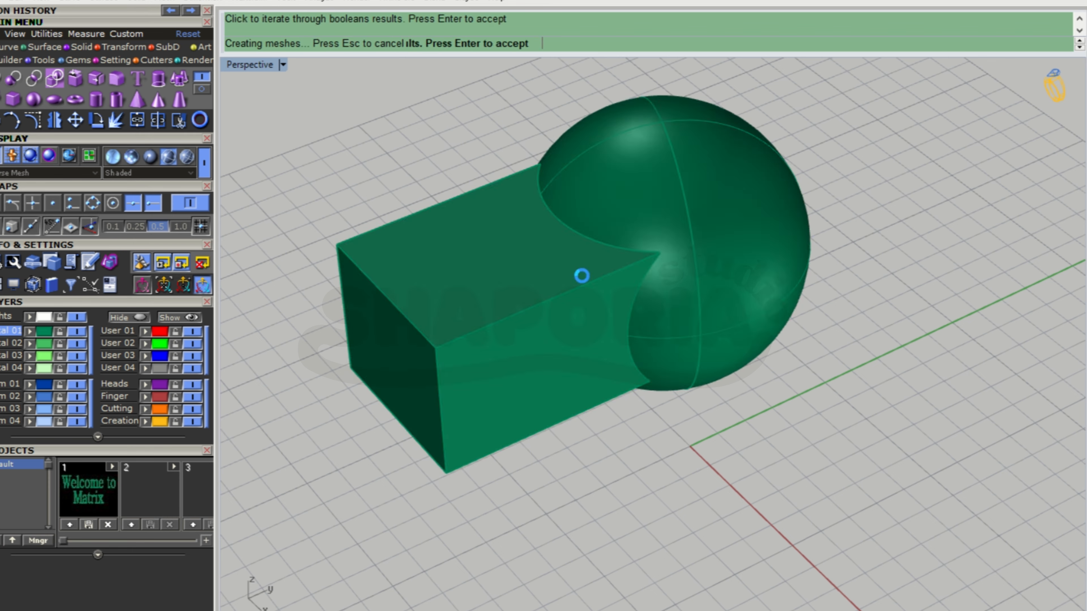
key(Return)
right_drag(636, 389, 750, 550)
scroll(768, 525, down, 6)
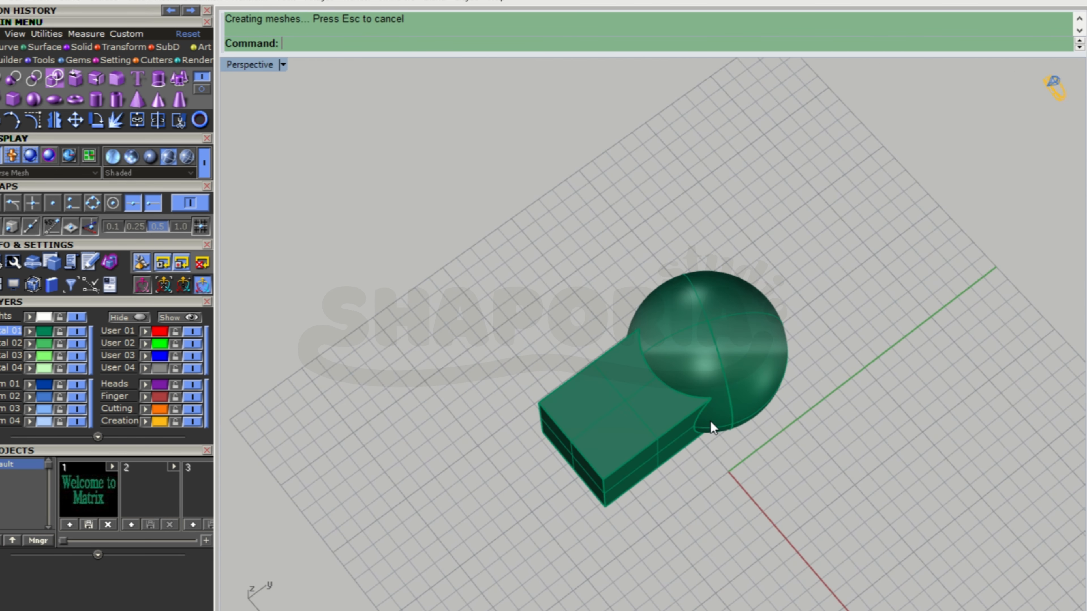
scroll(706, 375, up, 4)
right_drag(806, 513, 753, 385)
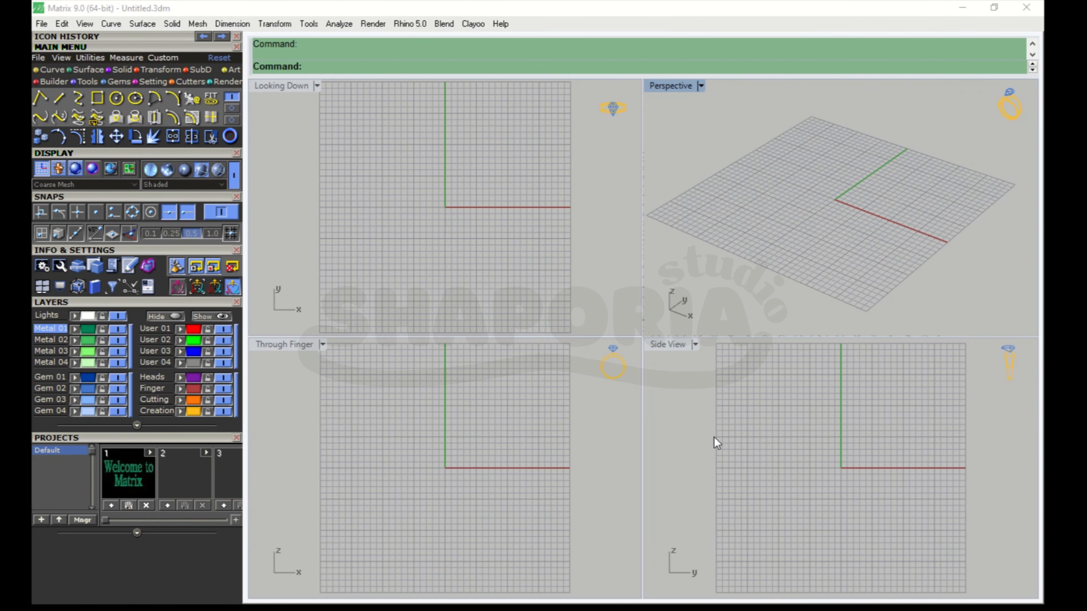
Step: Draw a circle centred on the origin (0) in the maximized Perspective view
double_click(661, 89)
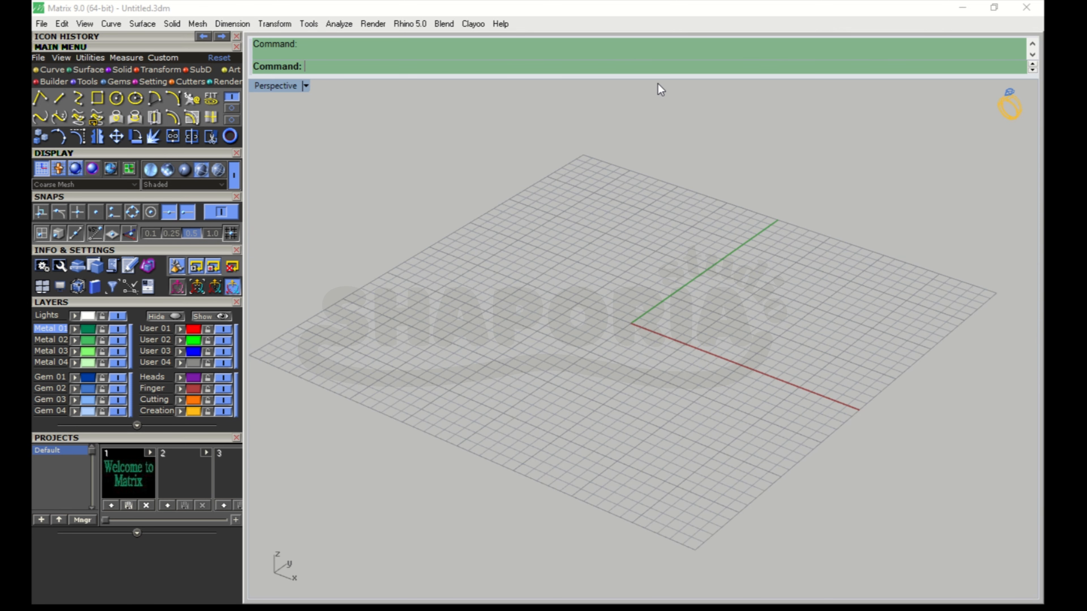
click(117, 98)
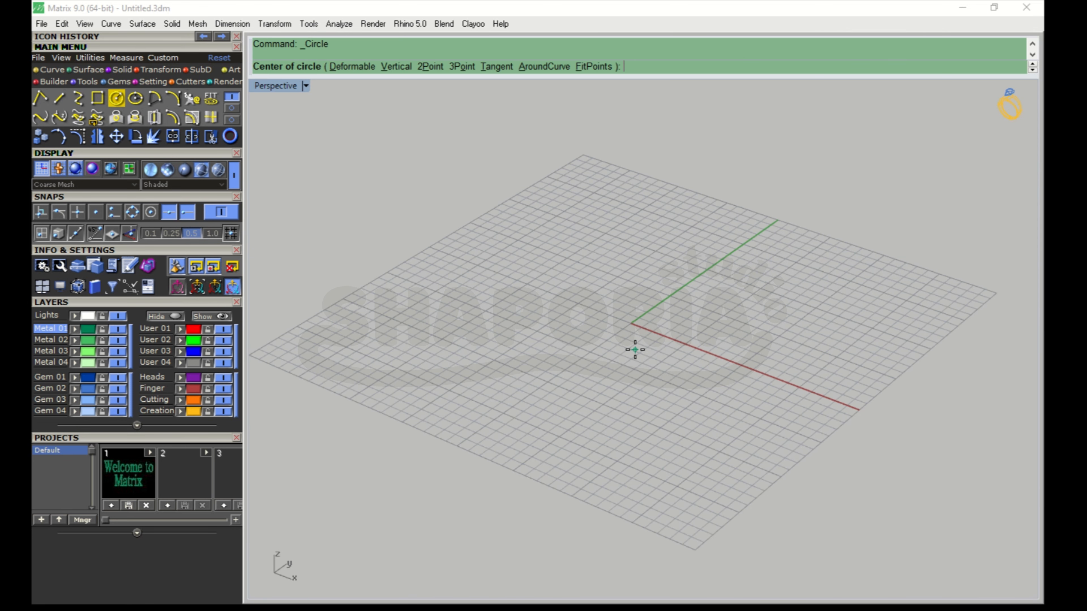
text(0)
key(Return)
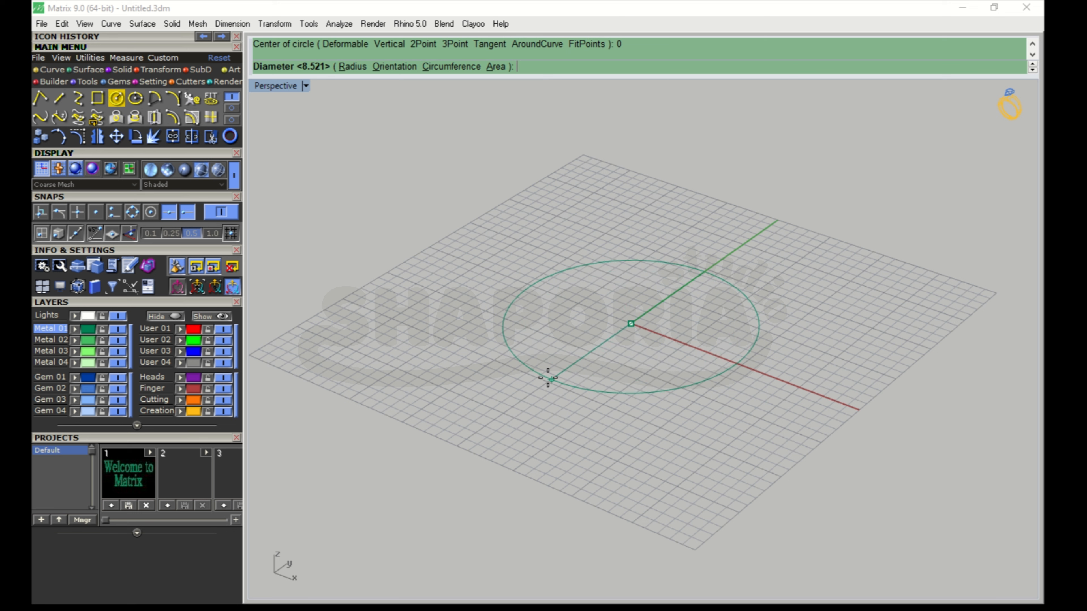
click(576, 358)
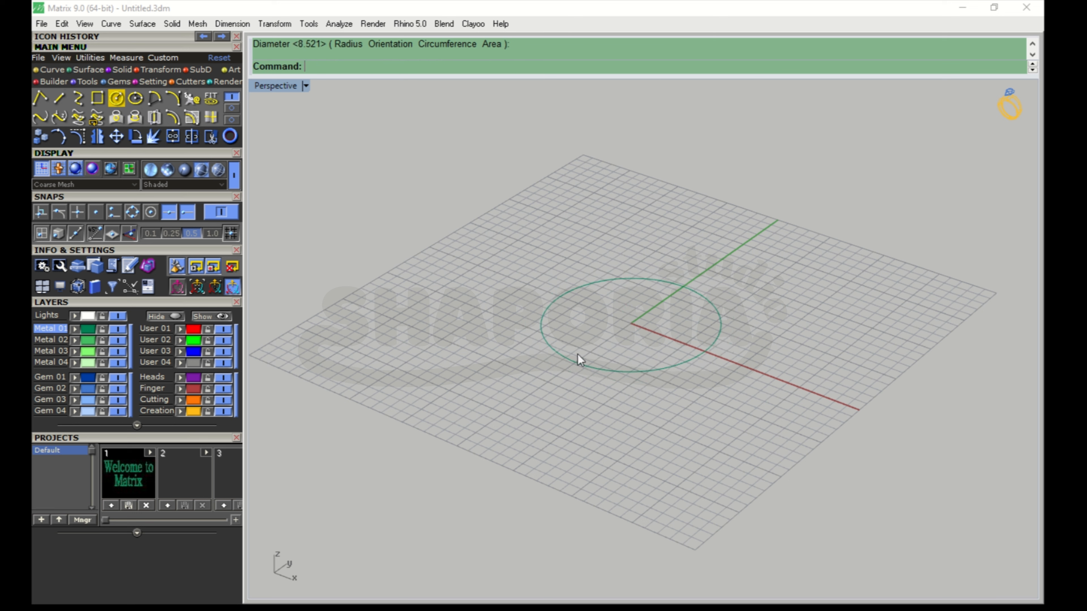
Step: Extrude the circle straight upward into a low disc, with BothSides set to No and Solid set to Yes
click(581, 367)
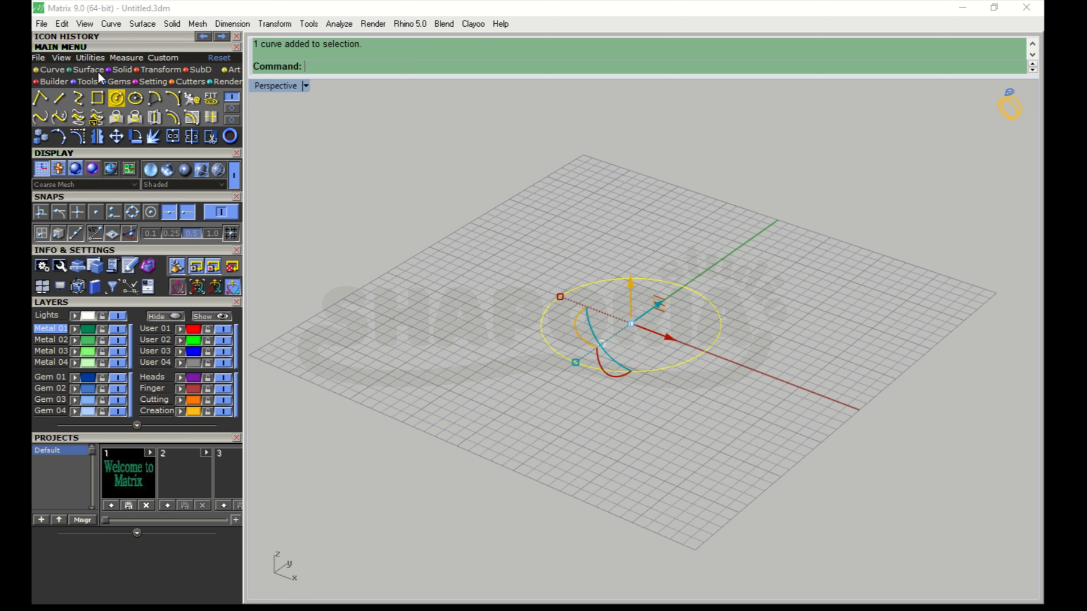
click(88, 70)
click(117, 116)
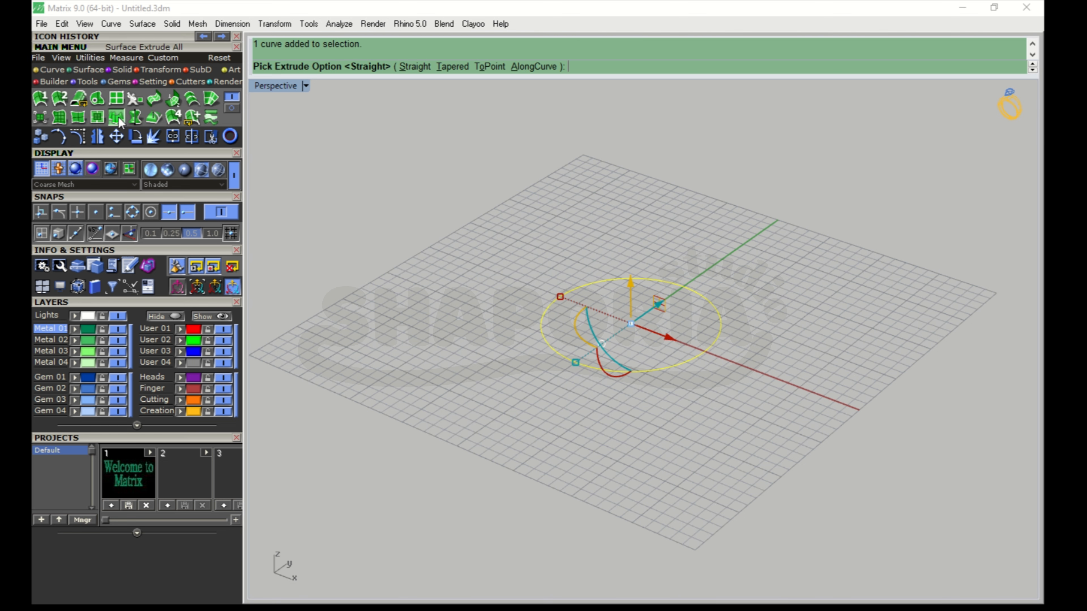
click(414, 67)
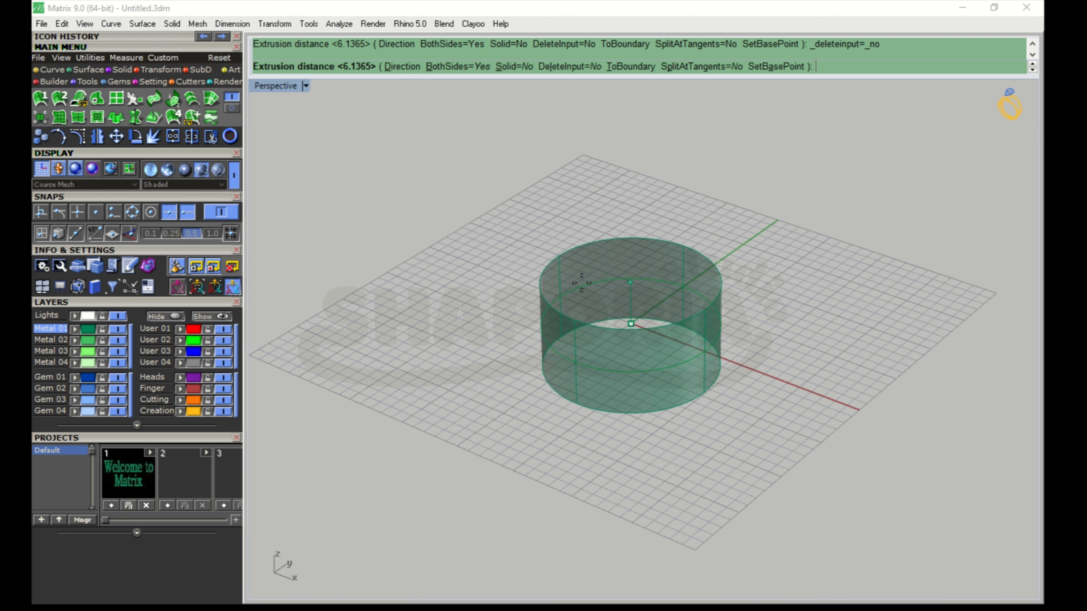
click(458, 66)
click(514, 66)
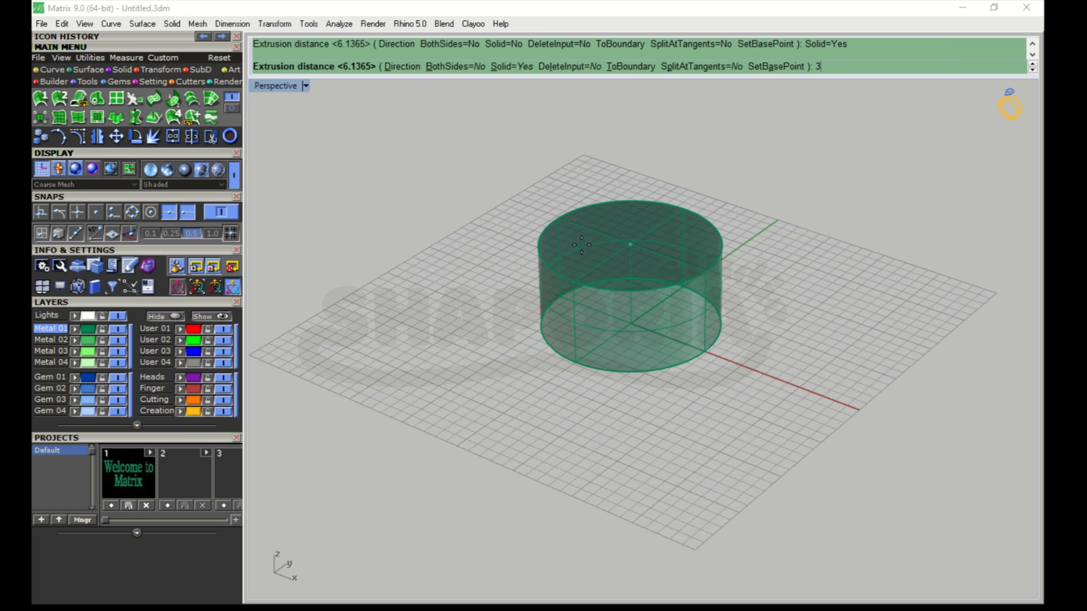
text(3)
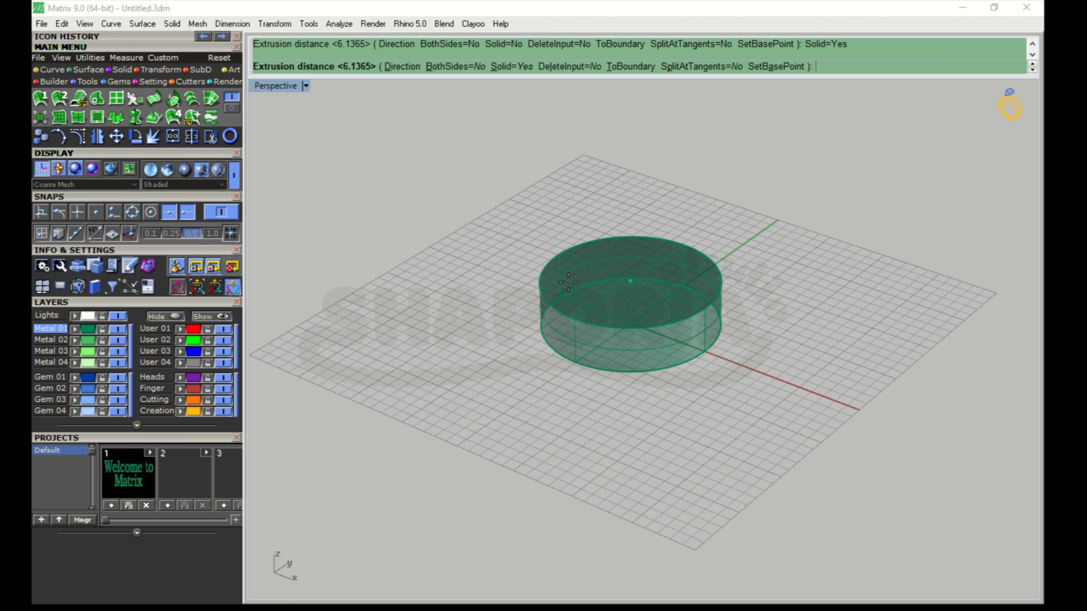
text(3)
key(Return)
right_drag(768, 266, 745, 293)
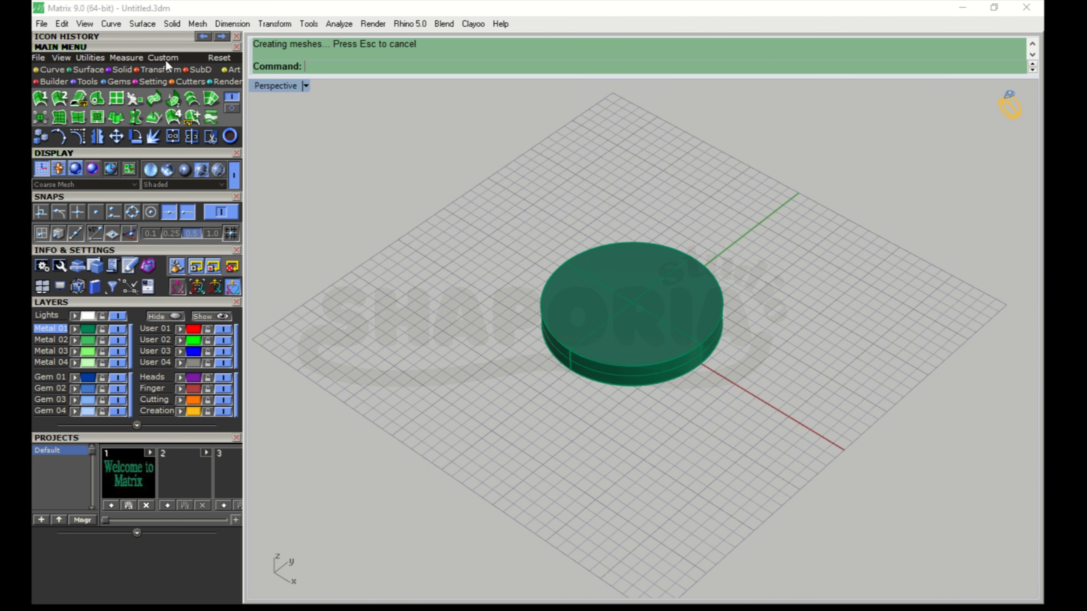
Step: Fillet the upper and lower circular edges of the disc with a radius of 1
click(116, 70)
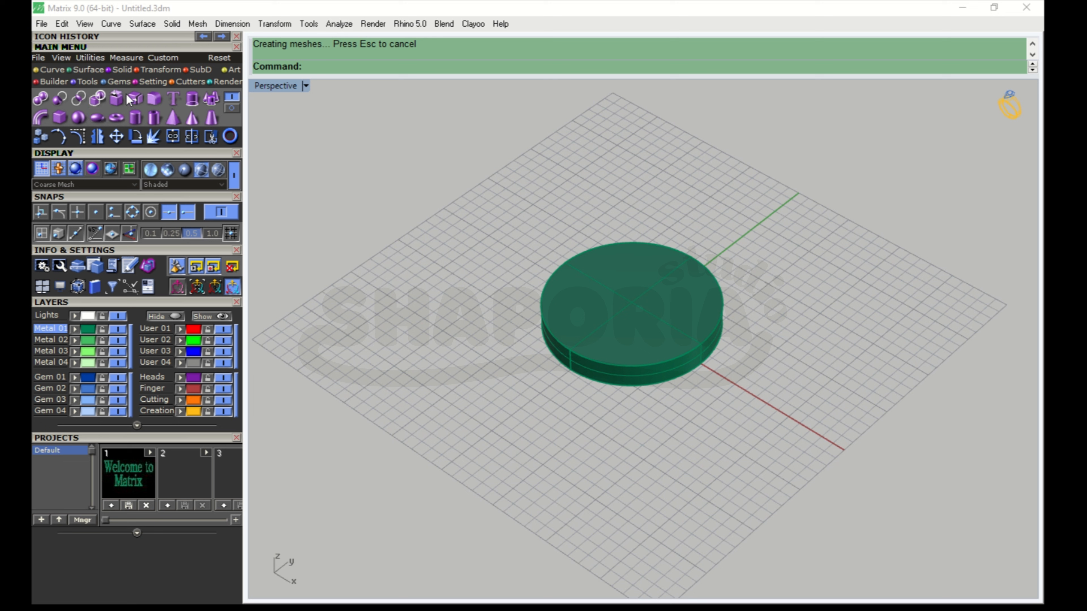
click(152, 99)
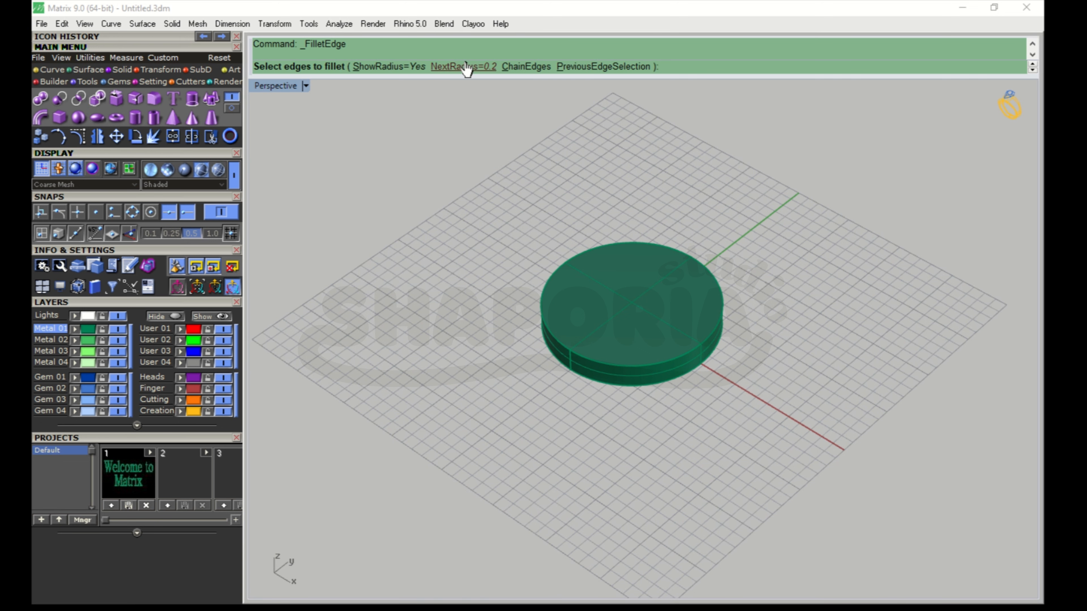
click(465, 66)
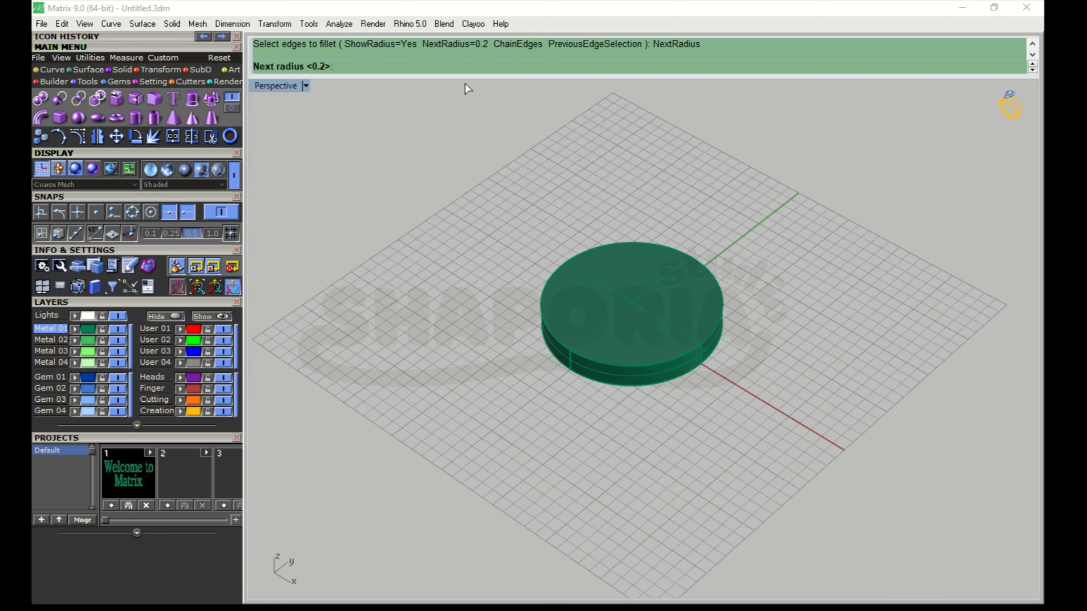
text(1)
key(Return)
click(694, 356)
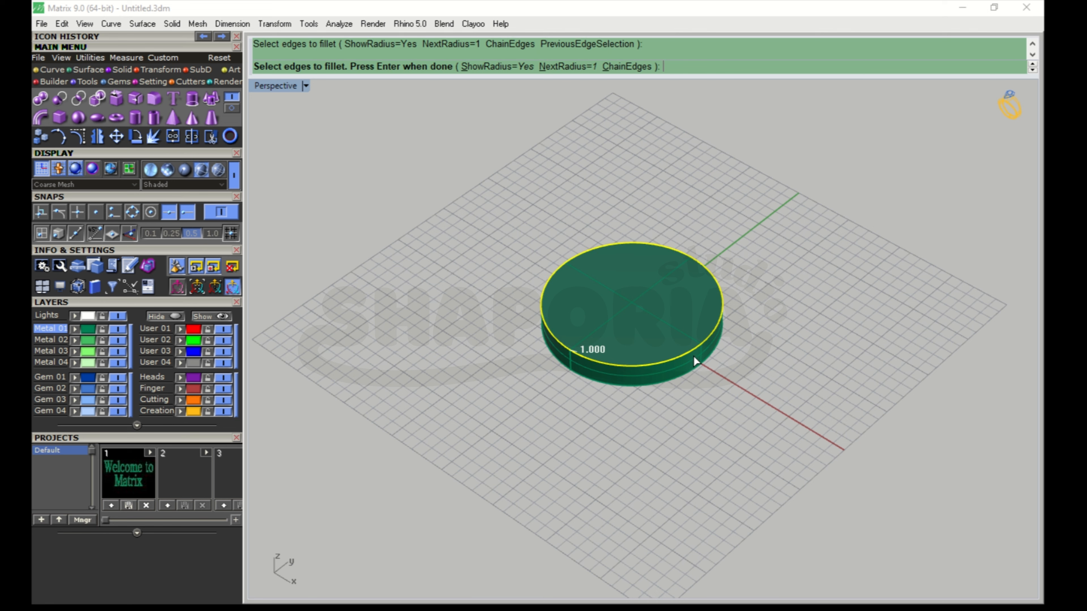
click(694, 368)
key(Return)
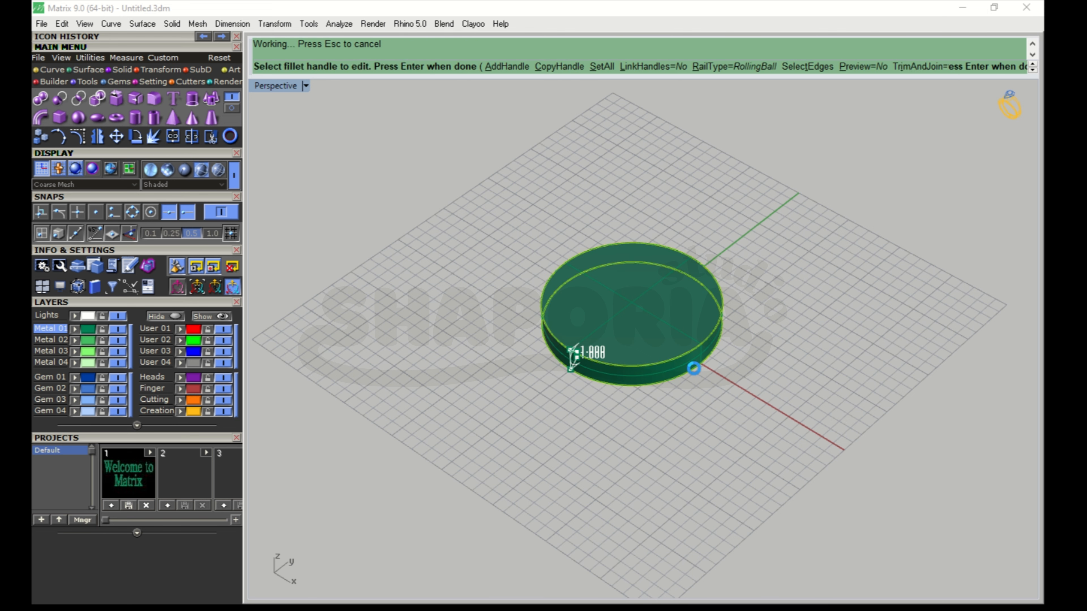
key(Return)
scroll(614, 367, up, 2)
right_drag(613, 361, 675, 384)
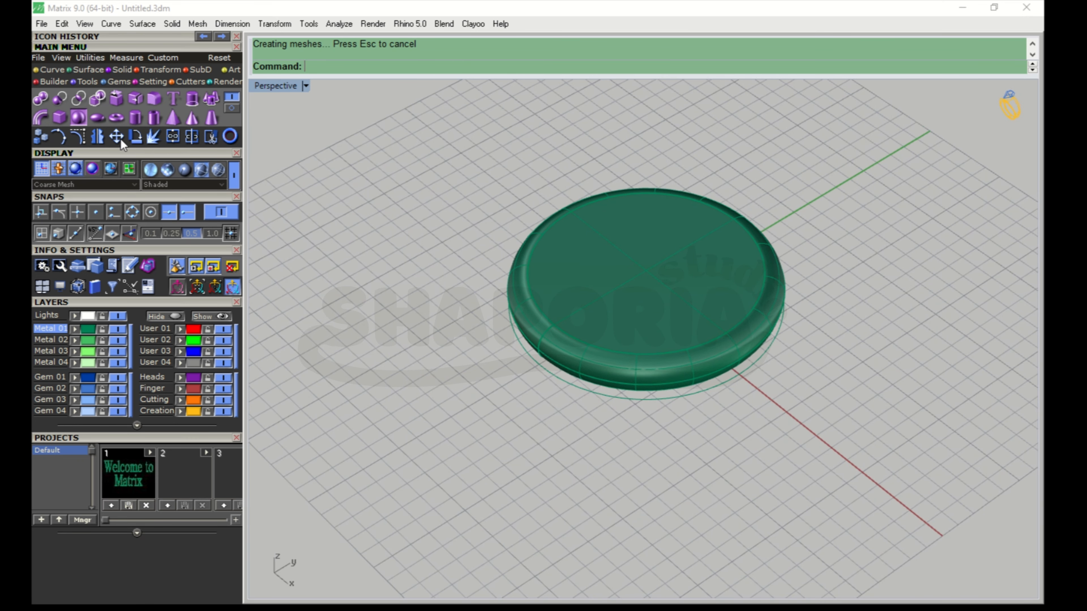
Step: Try placing a sphere with a radius of about 2 on the disc's outer rim
click(78, 117)
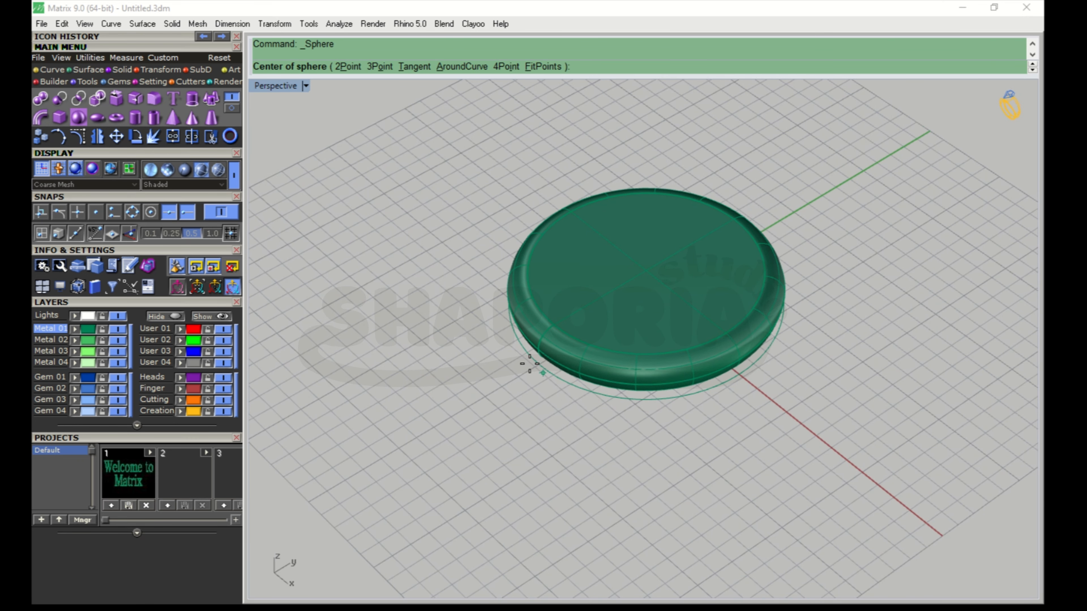
click(536, 349)
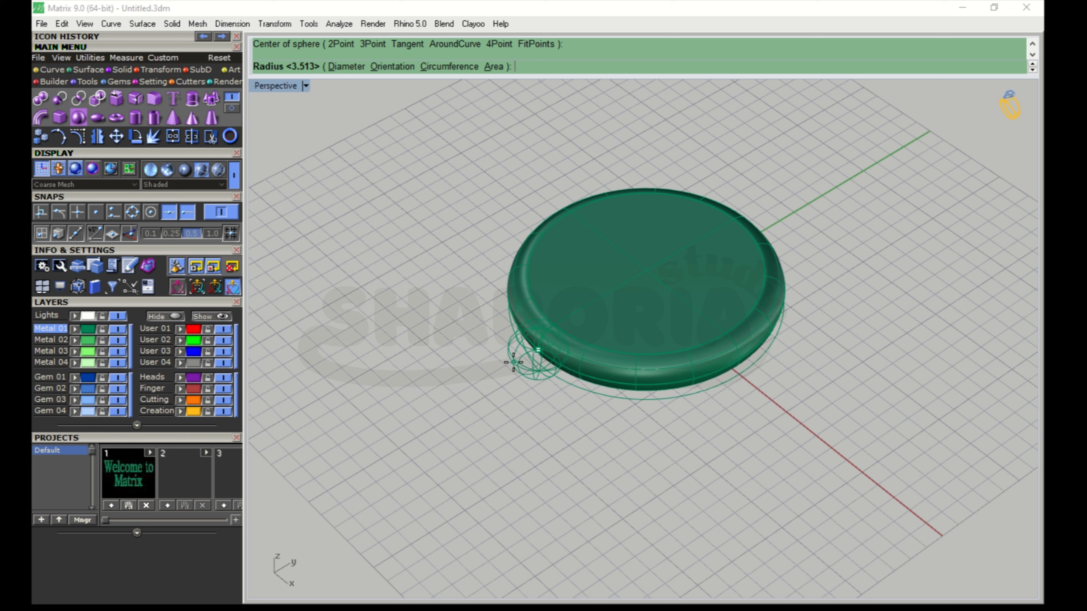
click(513, 364)
key(ctrl+z)
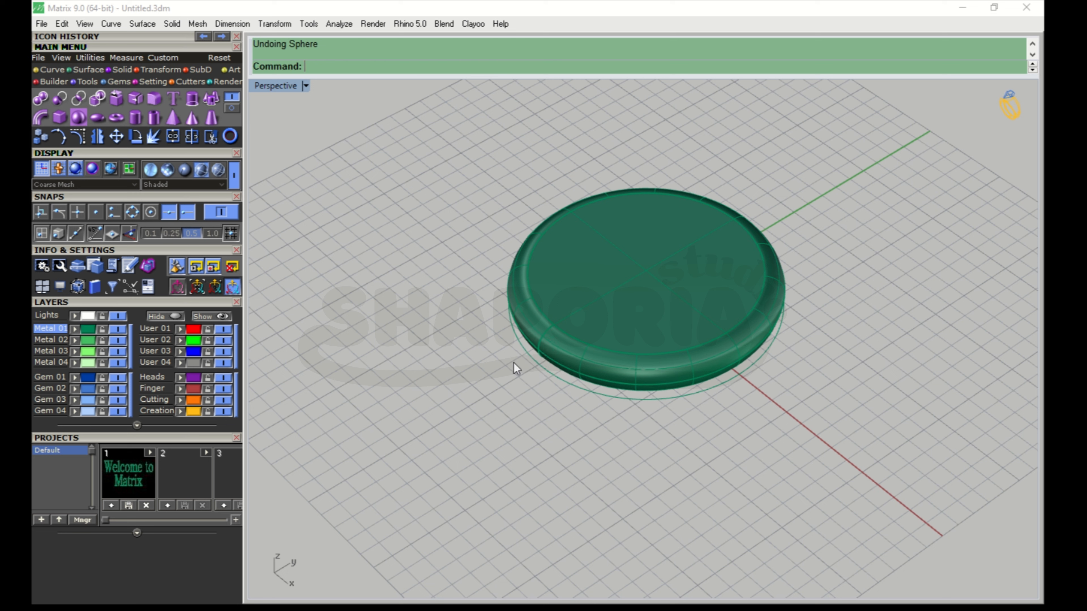
Step: Create a sphere with a radius of 1 centred on the front of the disc's outer rim
key(Return)
click(536, 351)
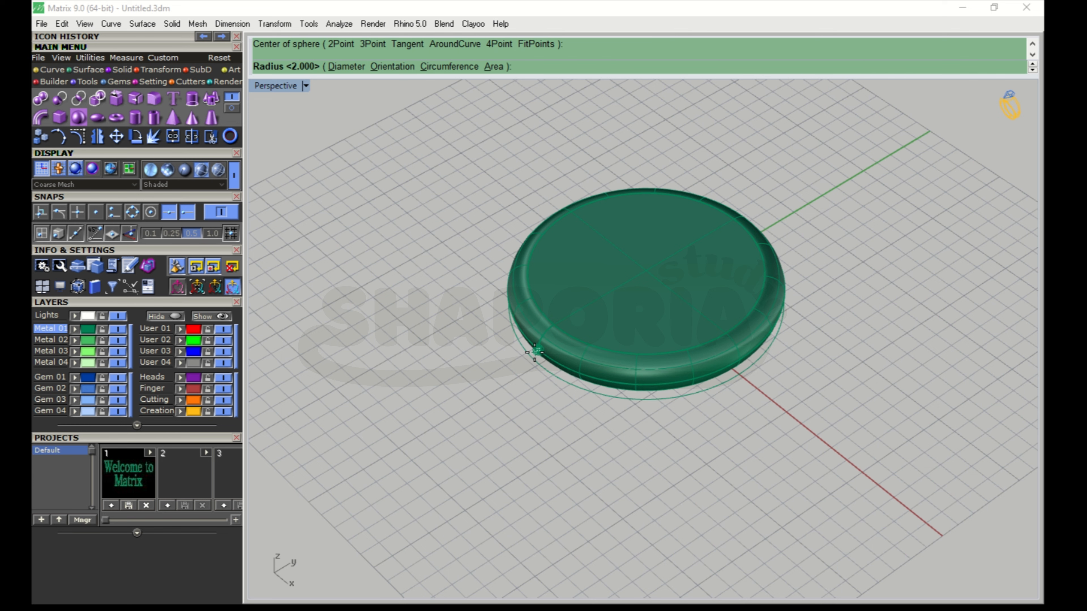
text(1)
key(Return)
mouse_move(532, 354)
right_down()
mouse_move(625, 319)
mouse_move(539, 364)
right_up()
Step: Select the small sphere and show the Looking Down view maximized in X-Ray display
click(538, 361)
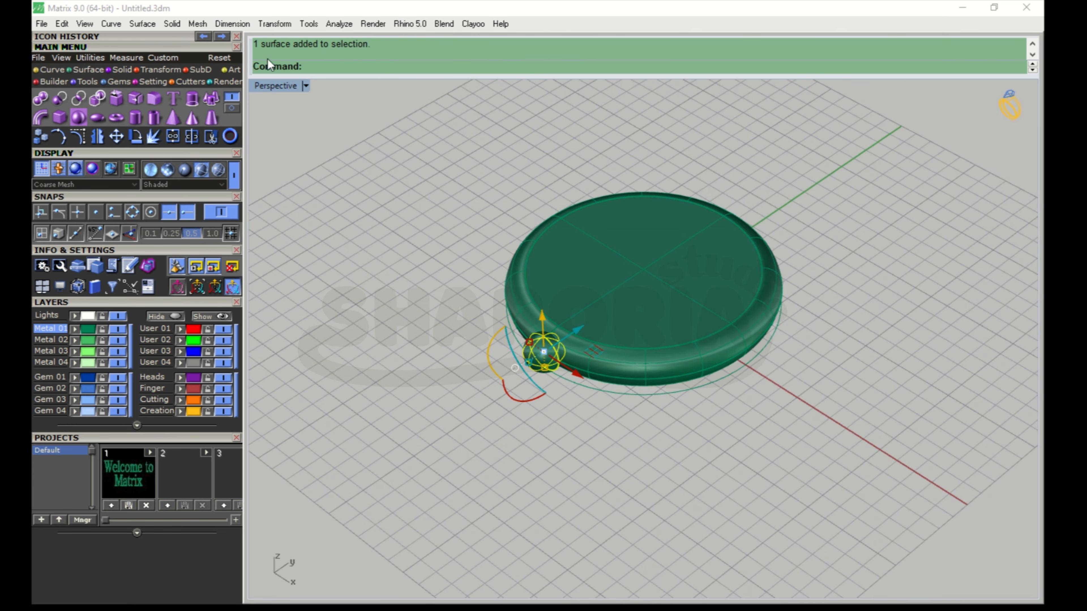
double_click(278, 86)
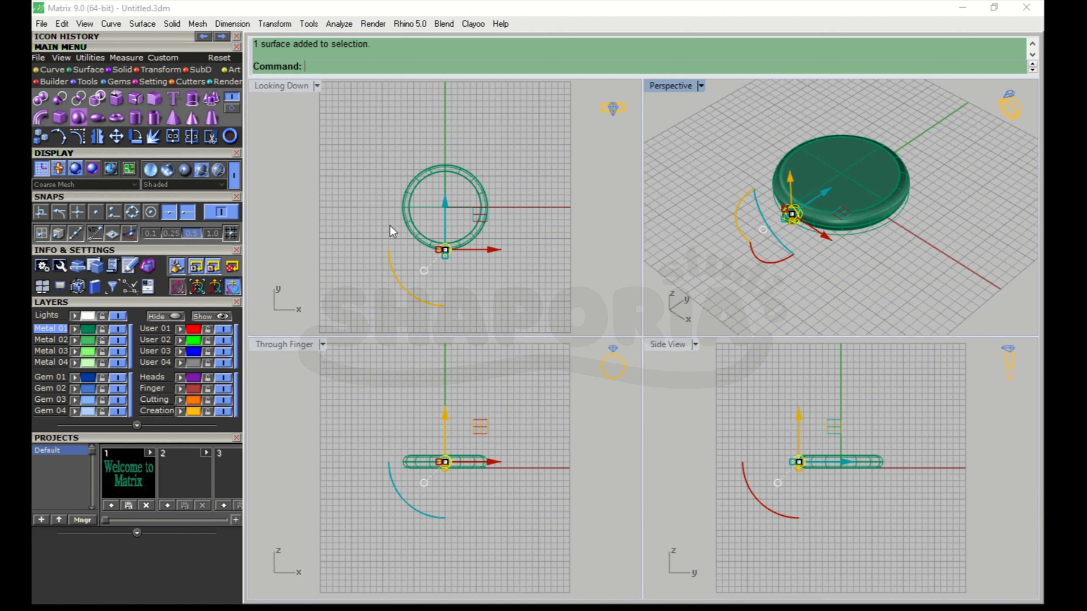
double_click(284, 86)
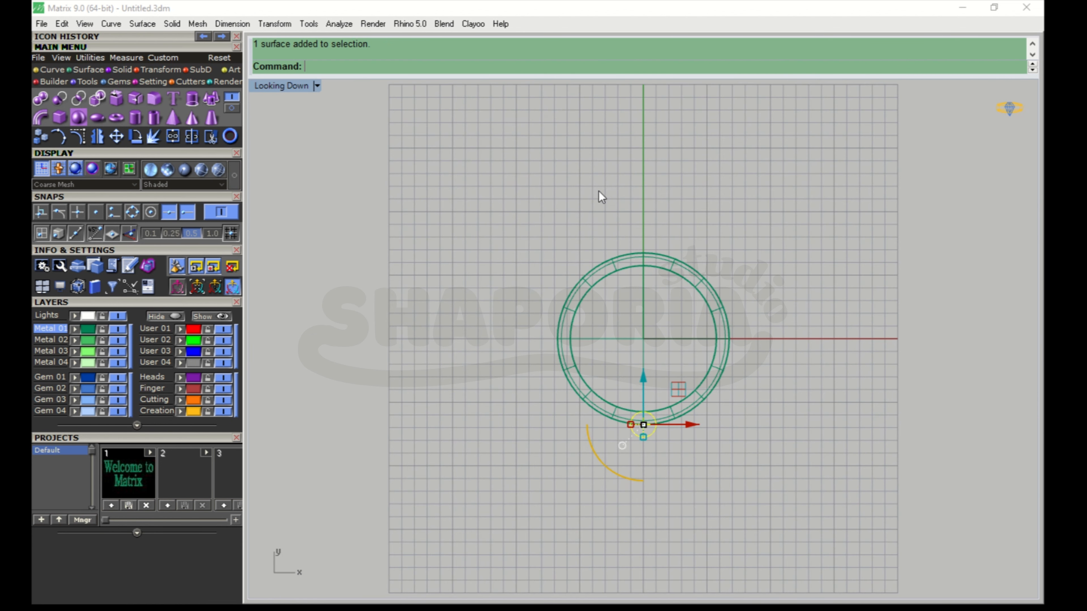
scroll(656, 385, up, 2)
click(221, 171)
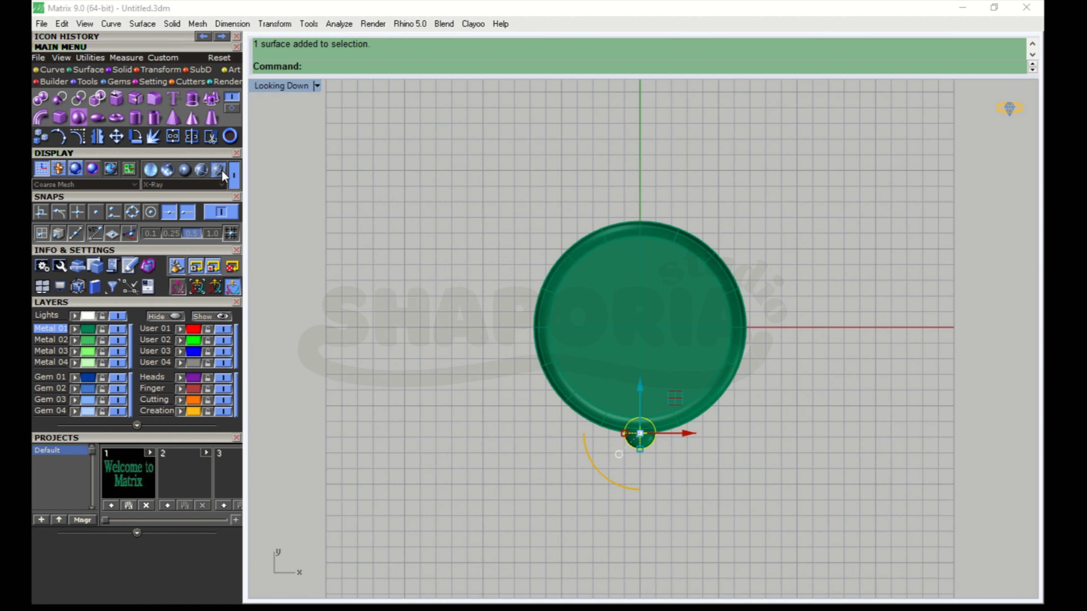
Step: Polar-array the small sphere around the origin (0) with 10 items over a 360-degree fill angle
click(155, 71)
click(192, 99)
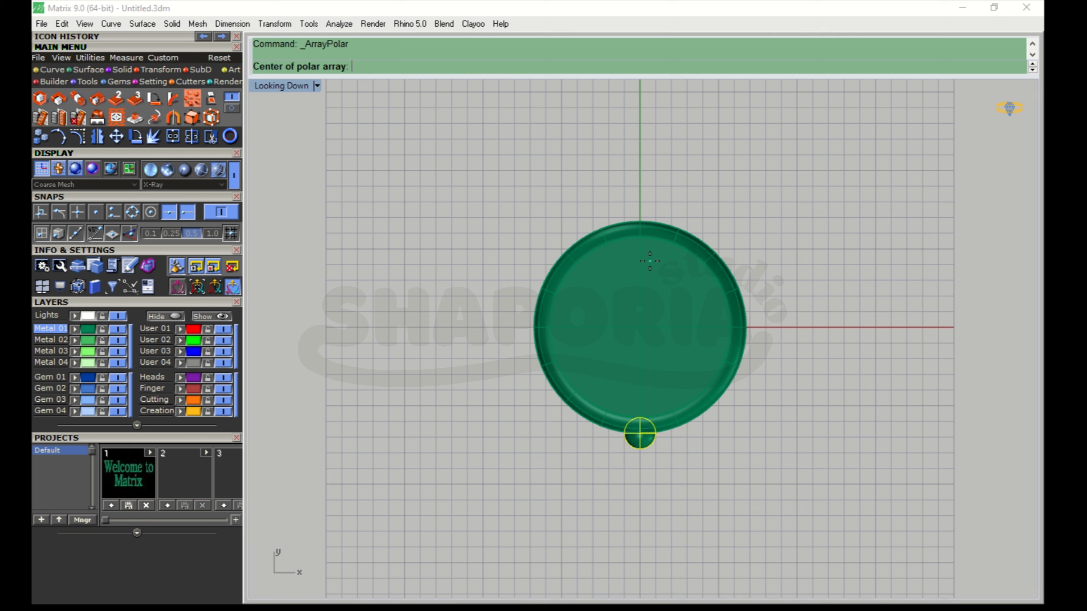
text(0)
key(Return)
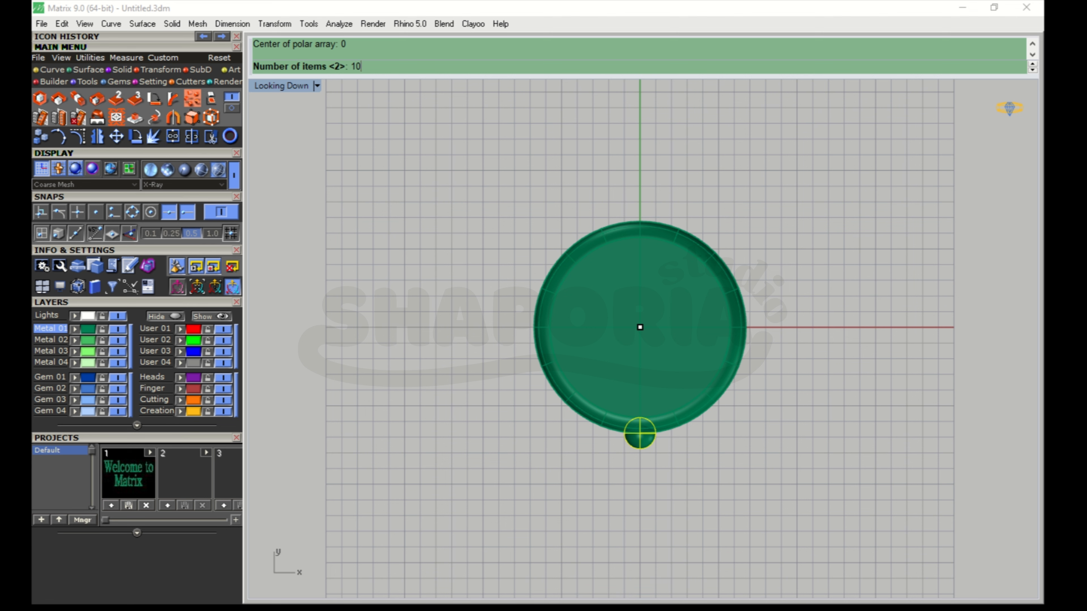
text(10)
key(Return)
key(Return)
key(Return)
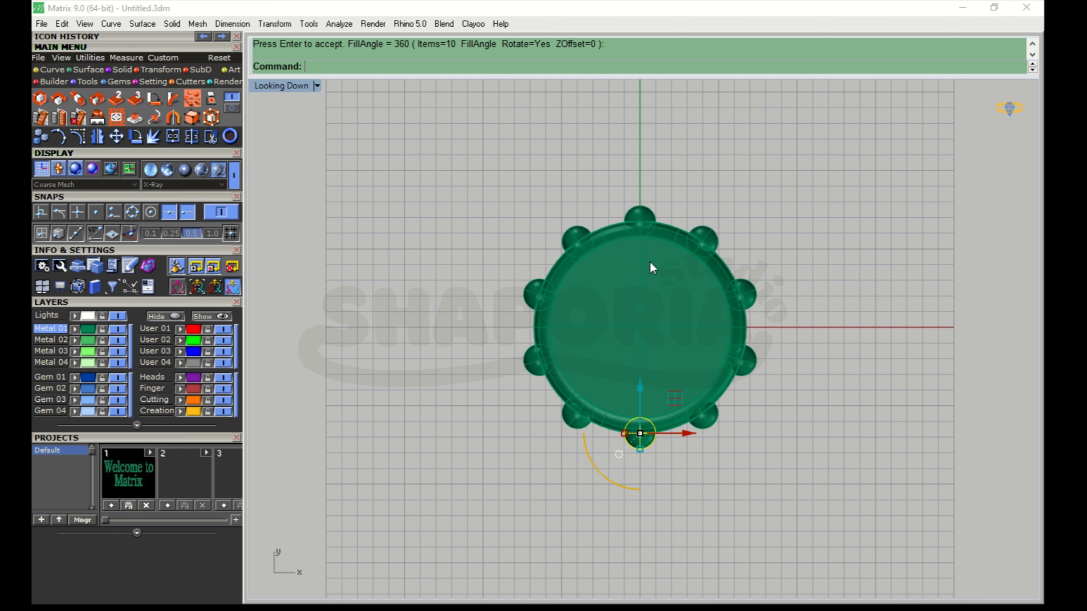
Step: Return to the maximized Perspective view, clear the selection and examine the spheres around the disc
double_click(291, 88)
double_click(665, 86)
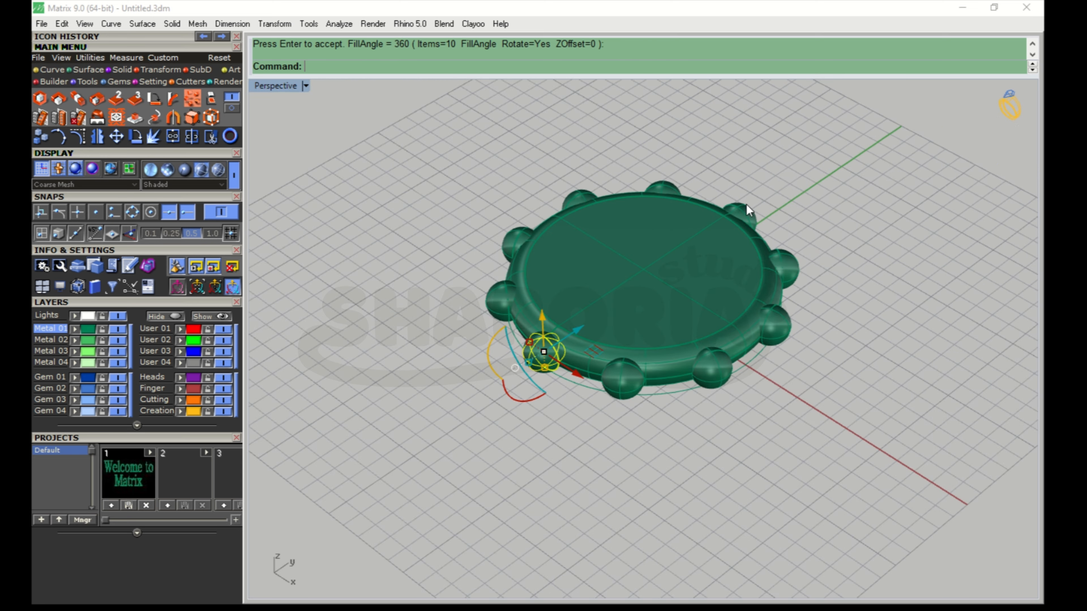
click(829, 196)
scroll(831, 214, up, 3)
right_drag(832, 223, 833, 245)
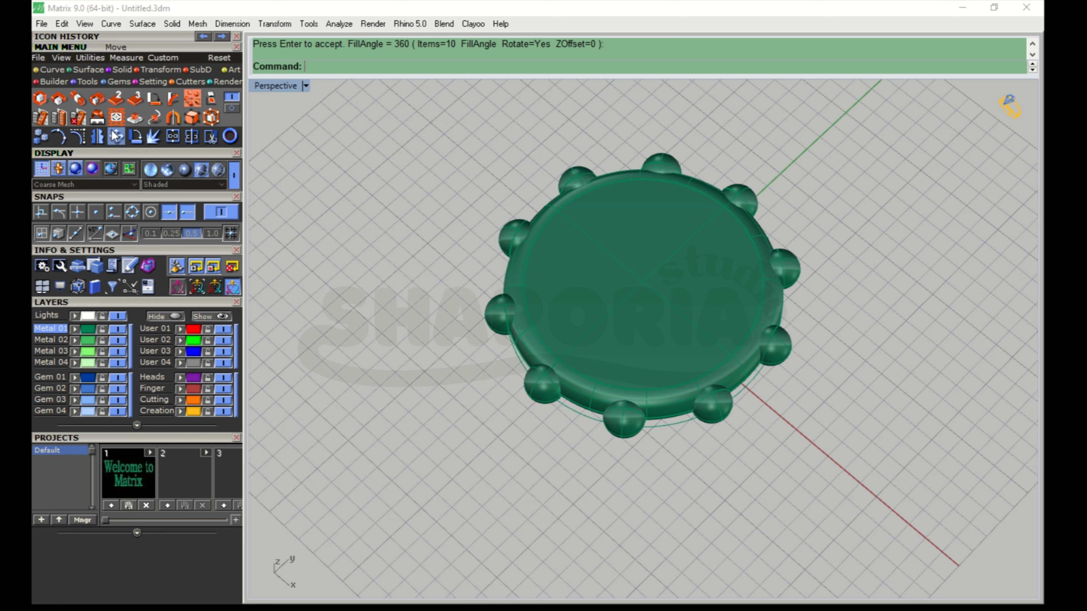
Step: Boolean-union the filleted disc with all ten spheres around its rim into one solid
click(112, 67)
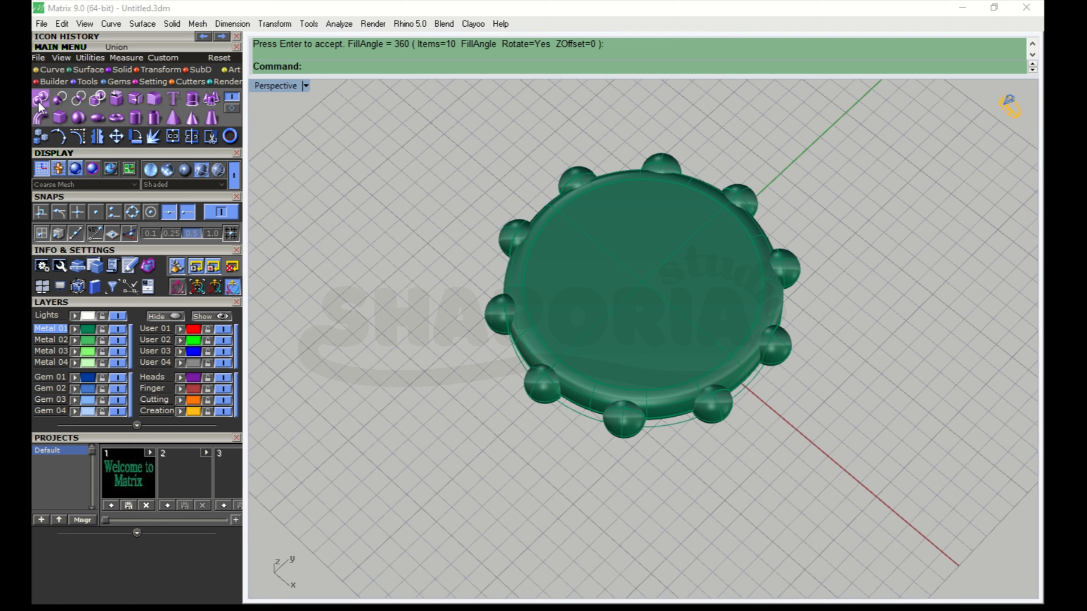
click(38, 98)
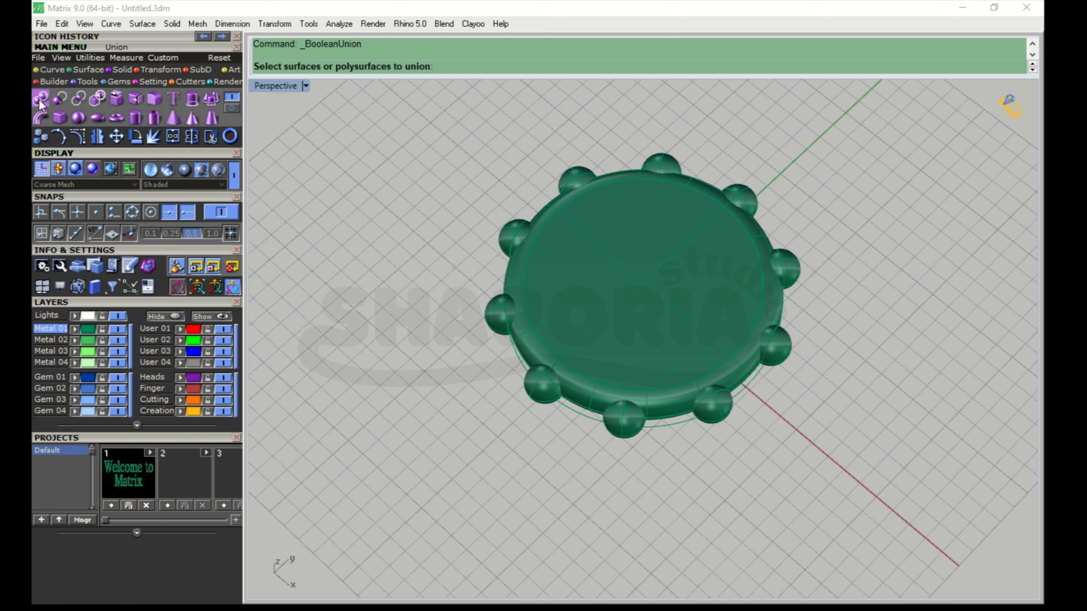
click(669, 262)
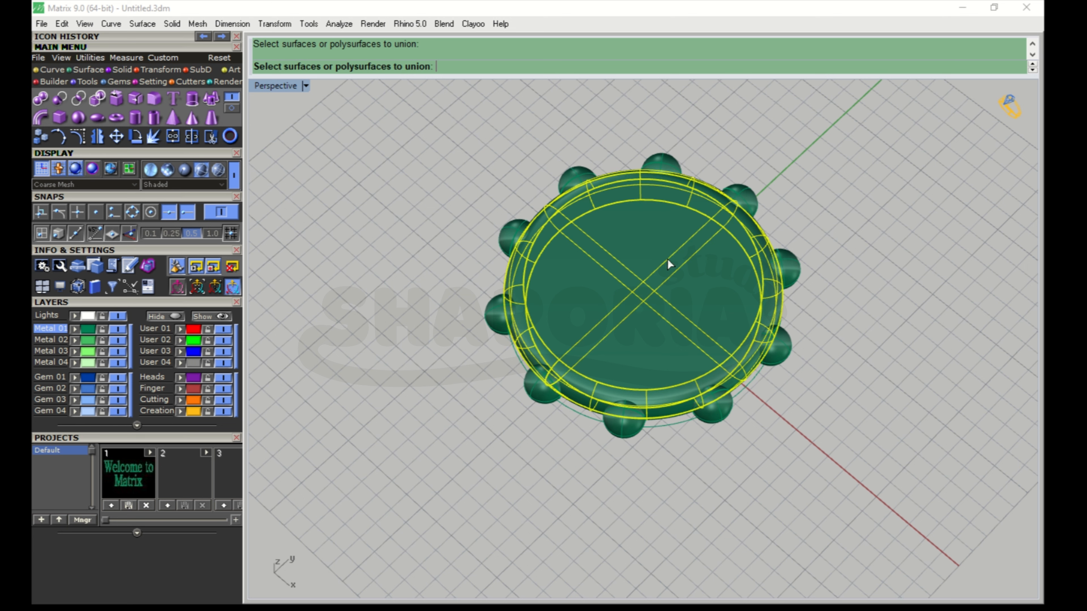
click(746, 188)
click(673, 166)
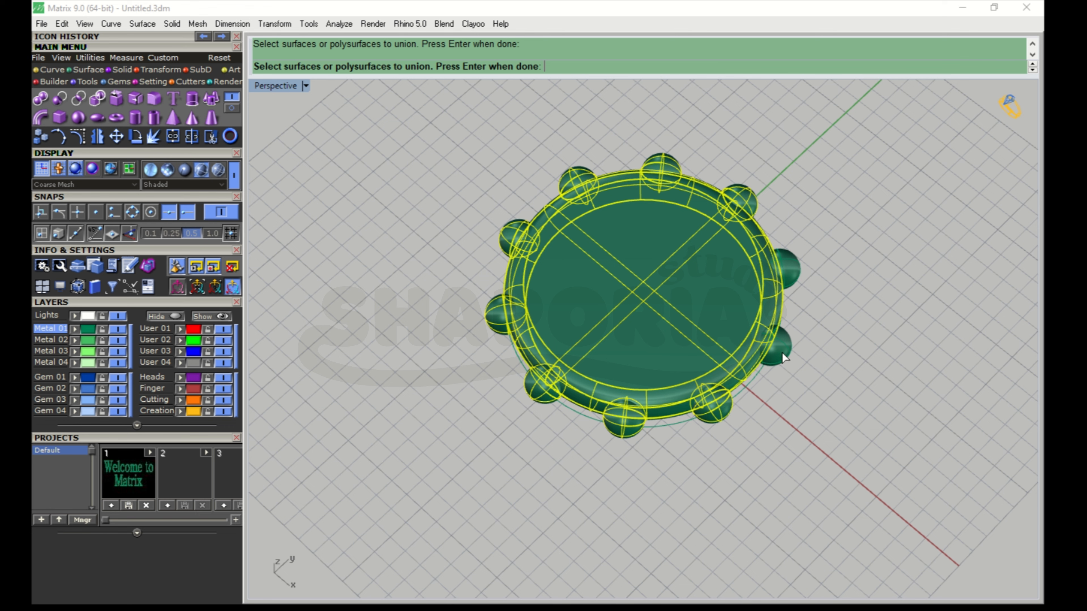
click(795, 262)
key(Return)
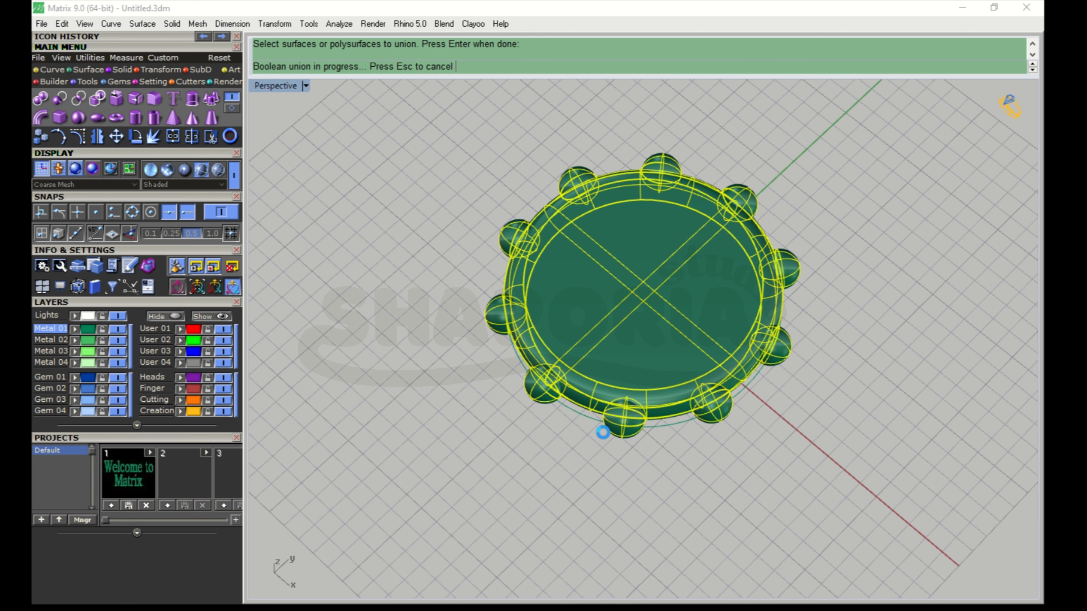
Step: Move the united disc-and-spheres solid straight up as a test, examine it and undo the move
right_drag(702, 487, 703, 324)
click(676, 329)
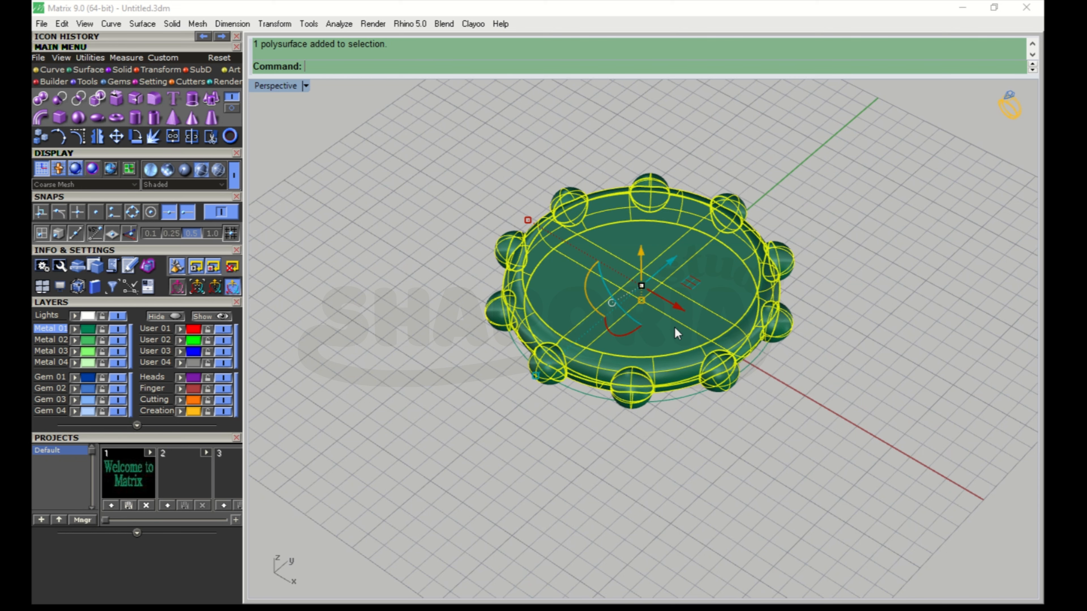
drag(639, 259, 640, 203)
click(795, 383)
right_drag(795, 383, 725, 405)
right_drag(650, 409, 661, 338)
scroll(655, 335, up, 2)
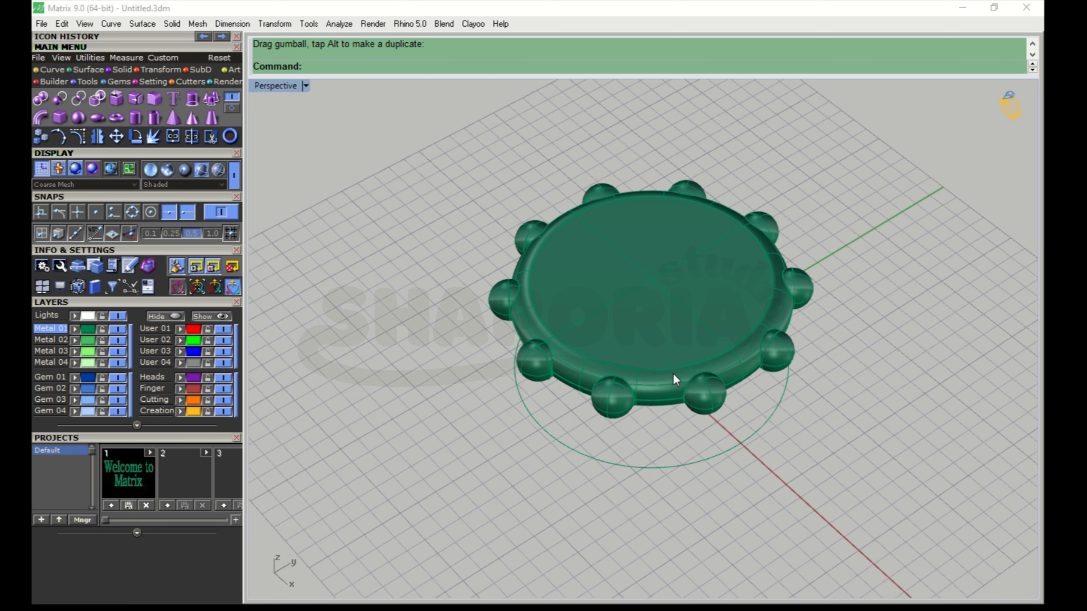
key(ctrl+z)
click(875, 389)
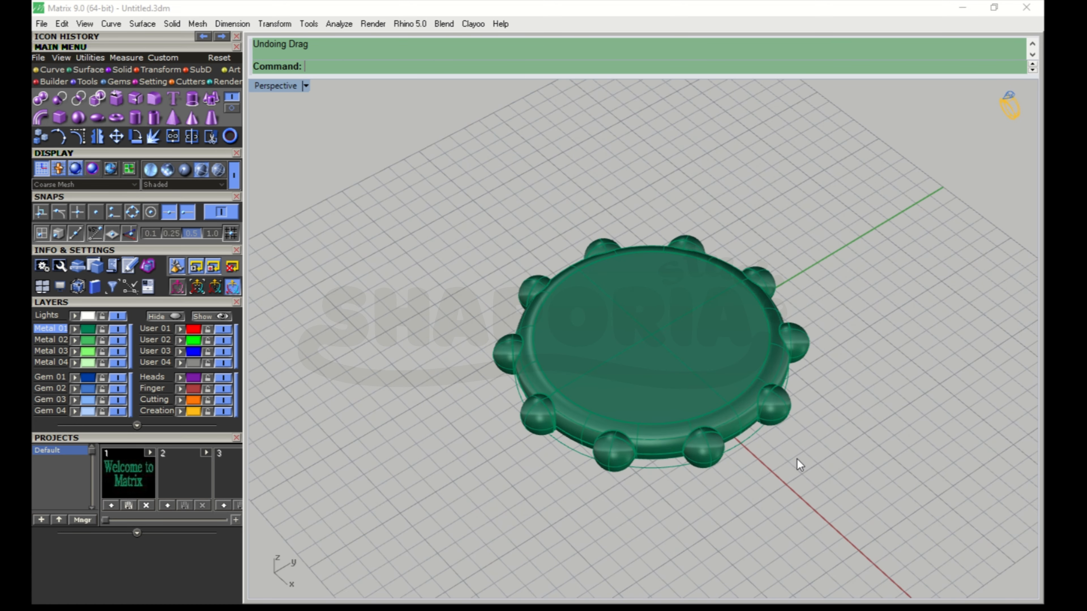
Step: Create a vertical solid cylinder centred on the origin (0) with a radius of 1, extending on both sides through the disc
right_drag(798, 459, 806, 407)
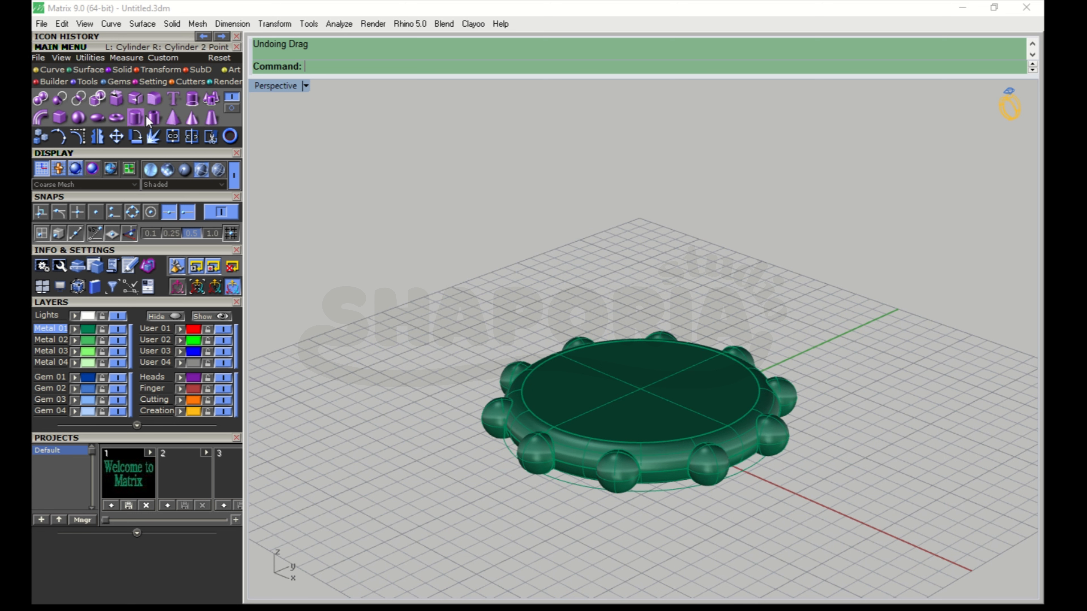
click(137, 121)
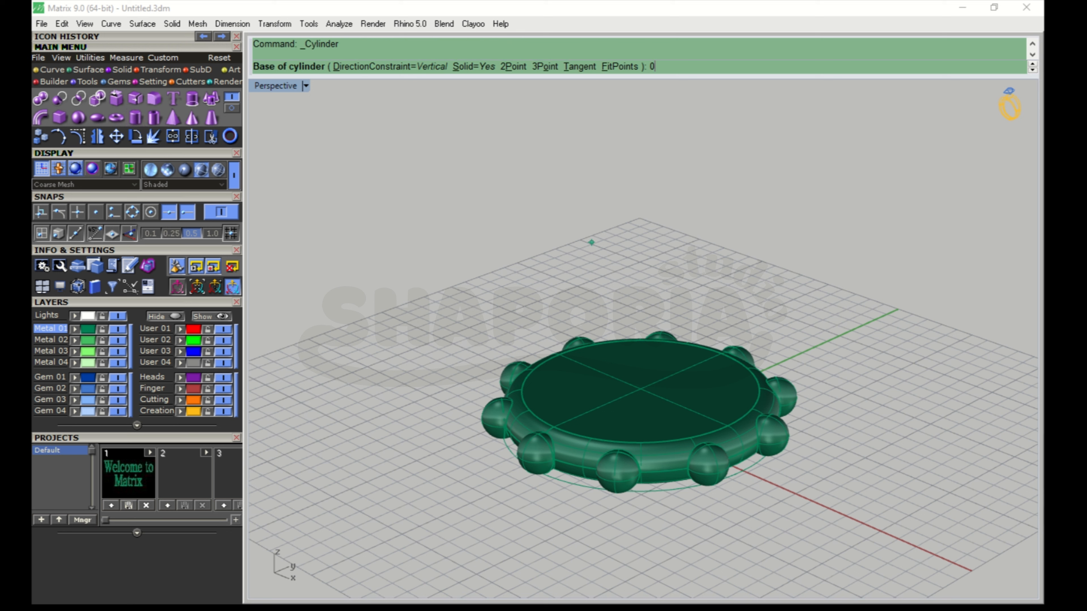
click(641, 426)
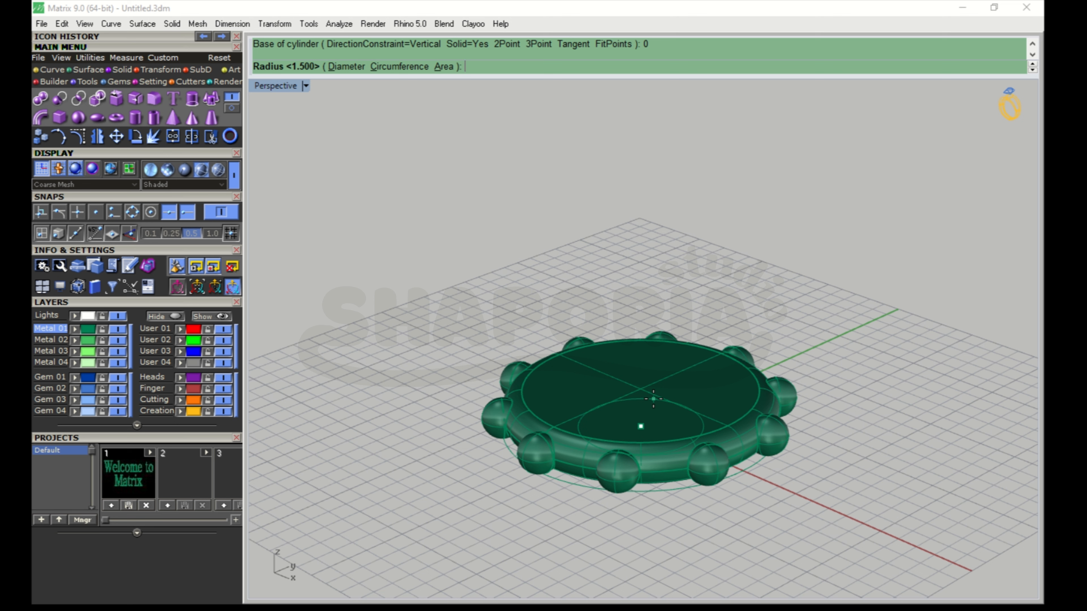
text(1)
key(Return)
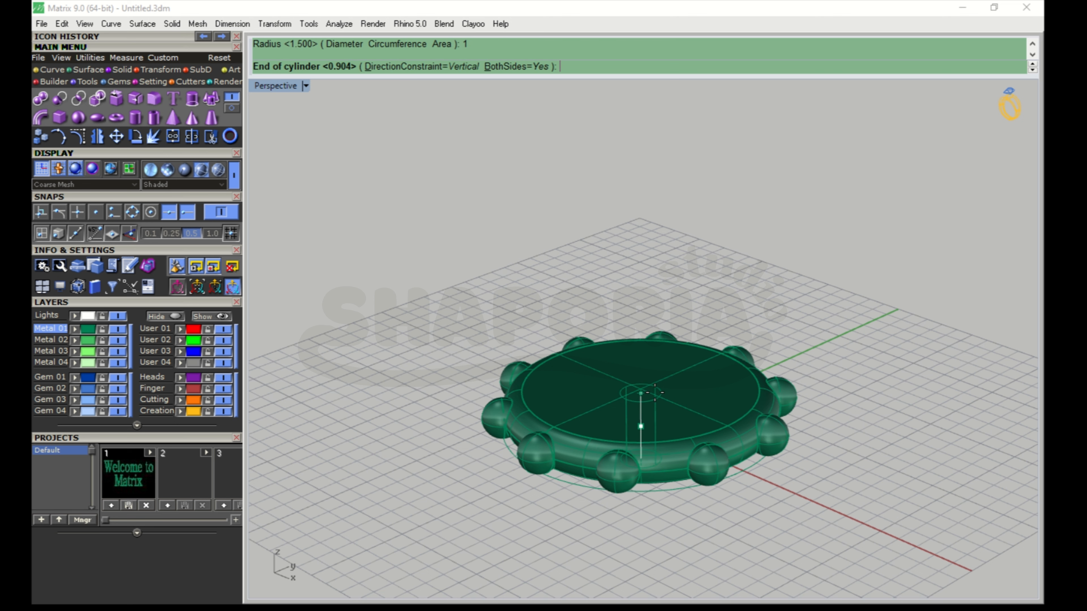
click(646, 285)
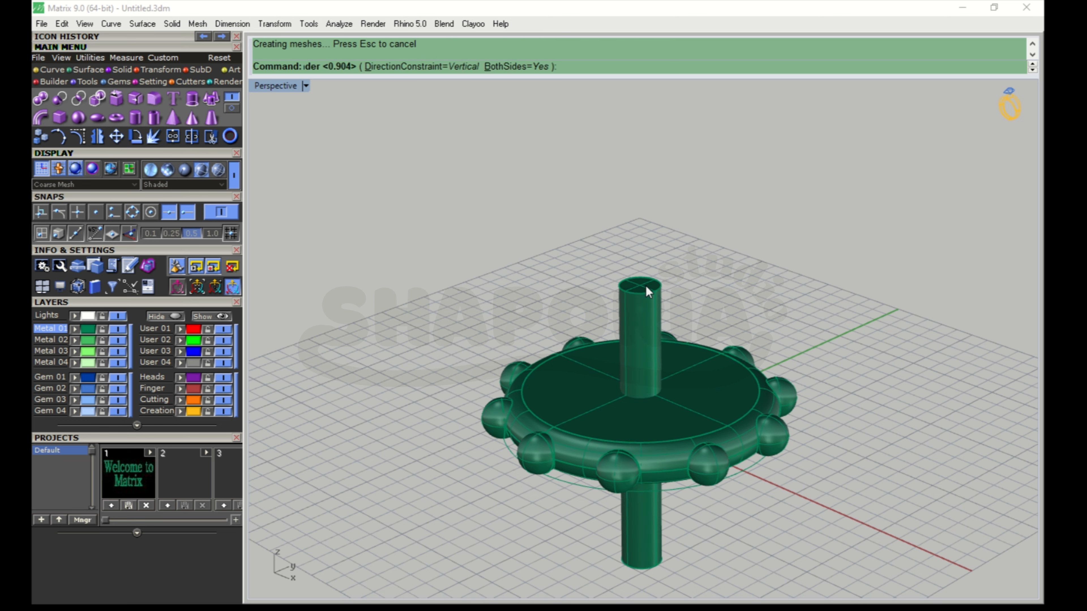
right_drag(781, 227, 780, 270)
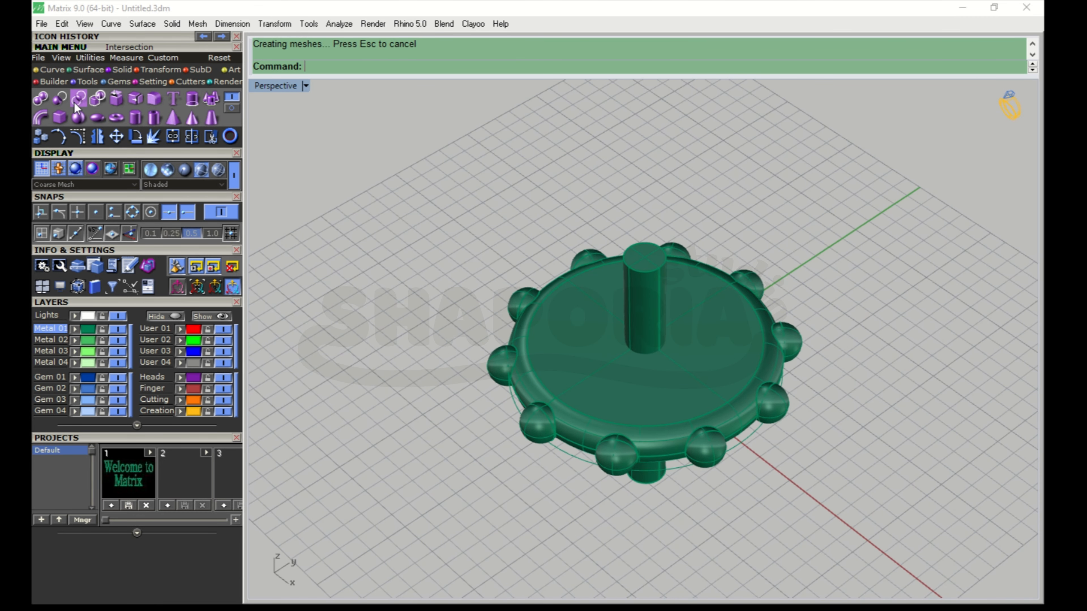
Step: Boolean-subtract the central cylinder from the united disc to cut a through hole, deleting the cutting input
click(60, 99)
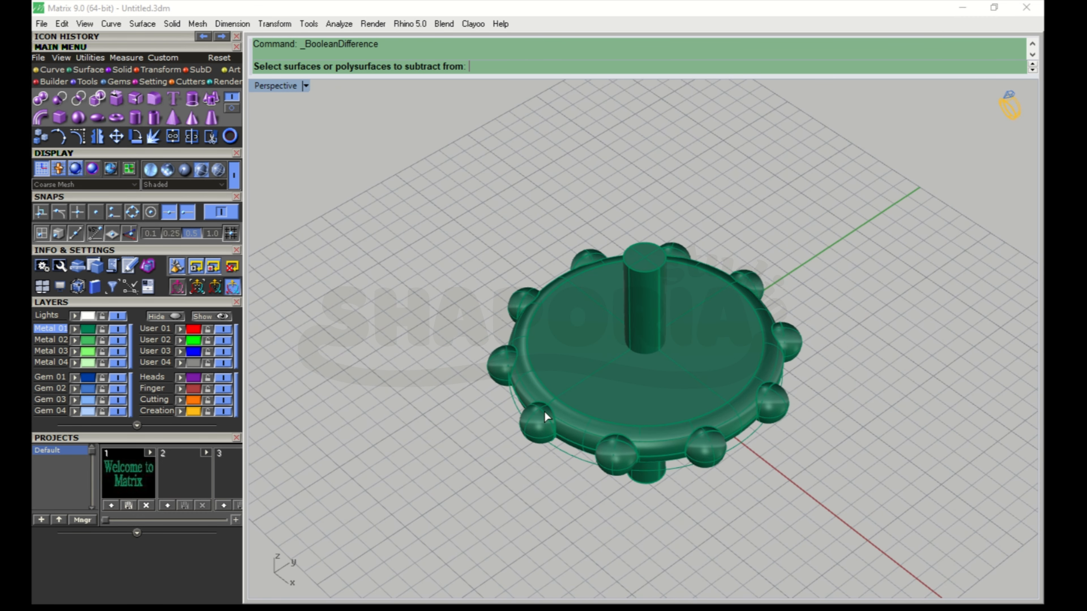
click(605, 387)
key(Return)
click(640, 290)
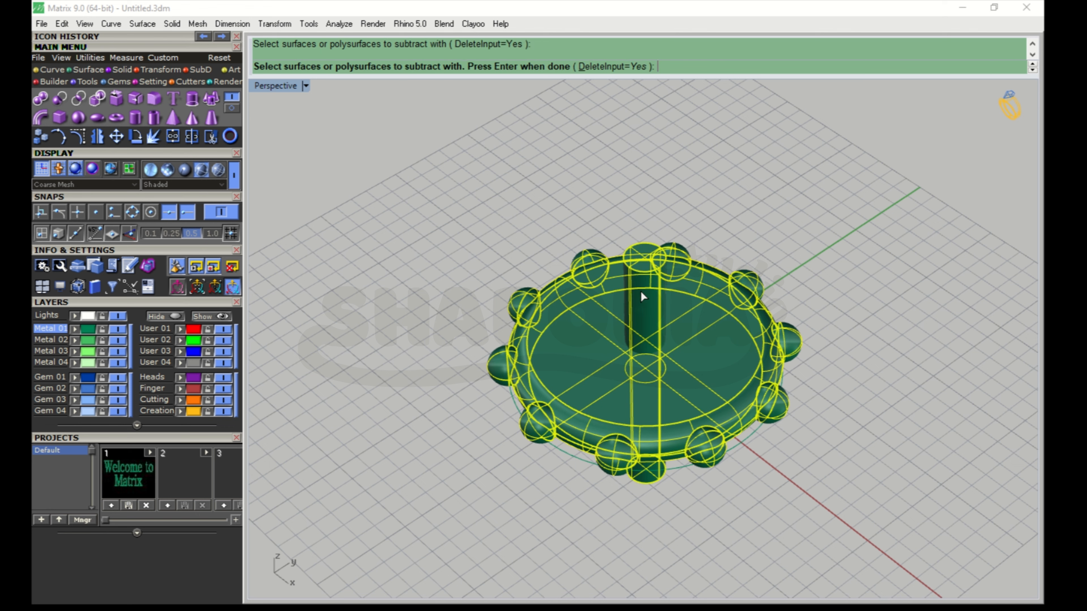
key(Return)
right_drag(683, 345, 654, 334)
scroll(638, 338, up, 10)
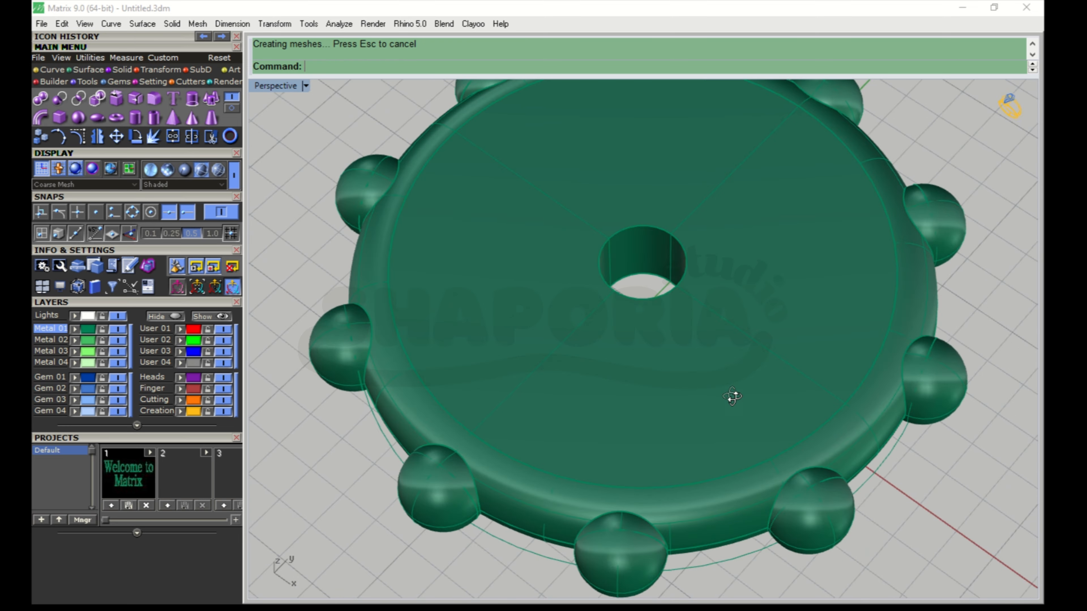
scroll(678, 403, down, 3)
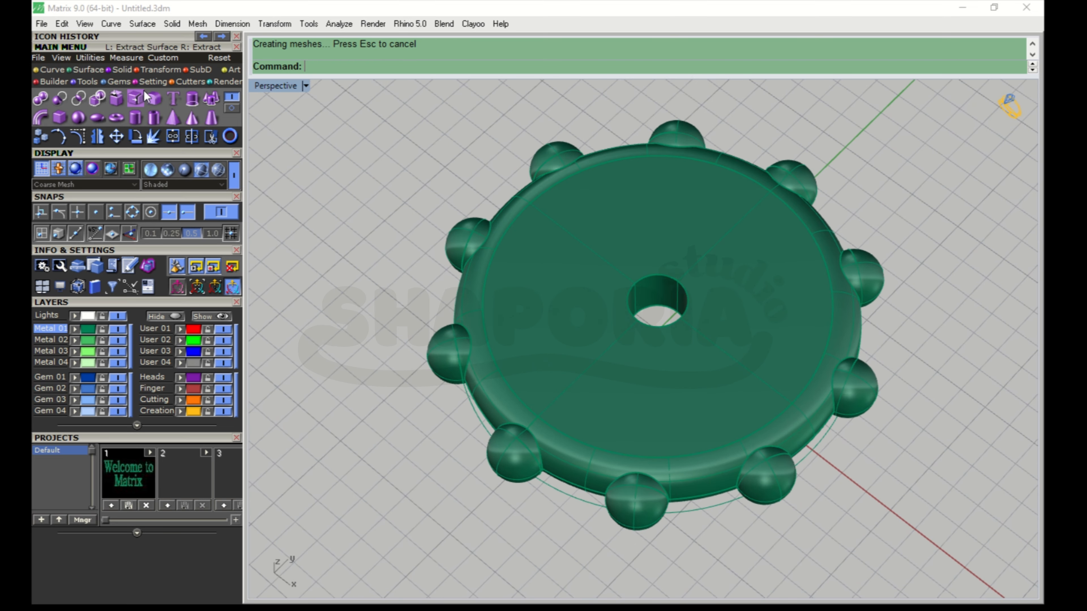
click(157, 105)
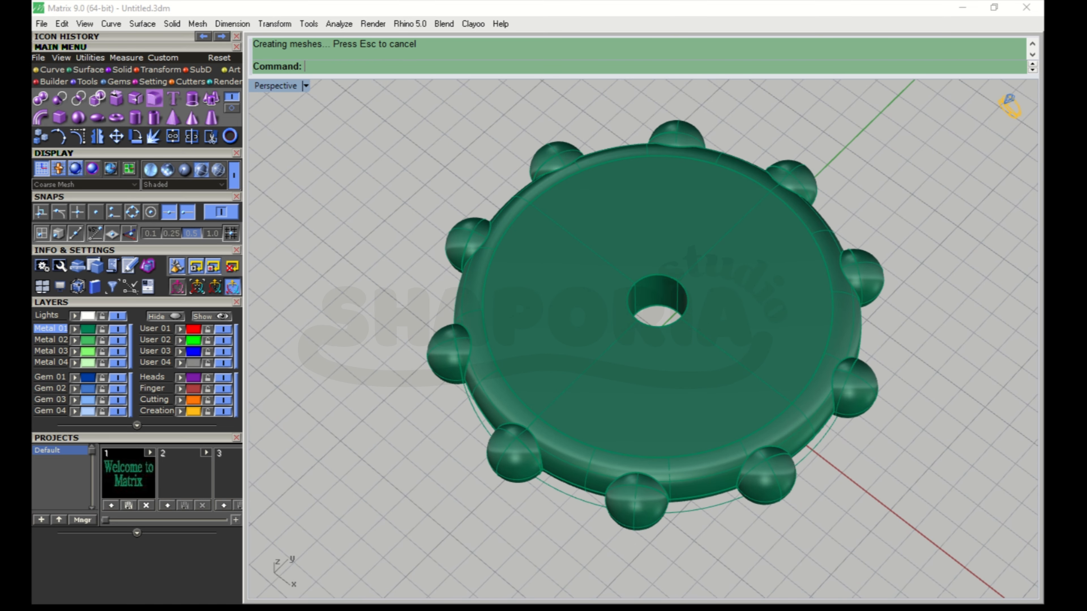
click(681, 317)
key(Escape)
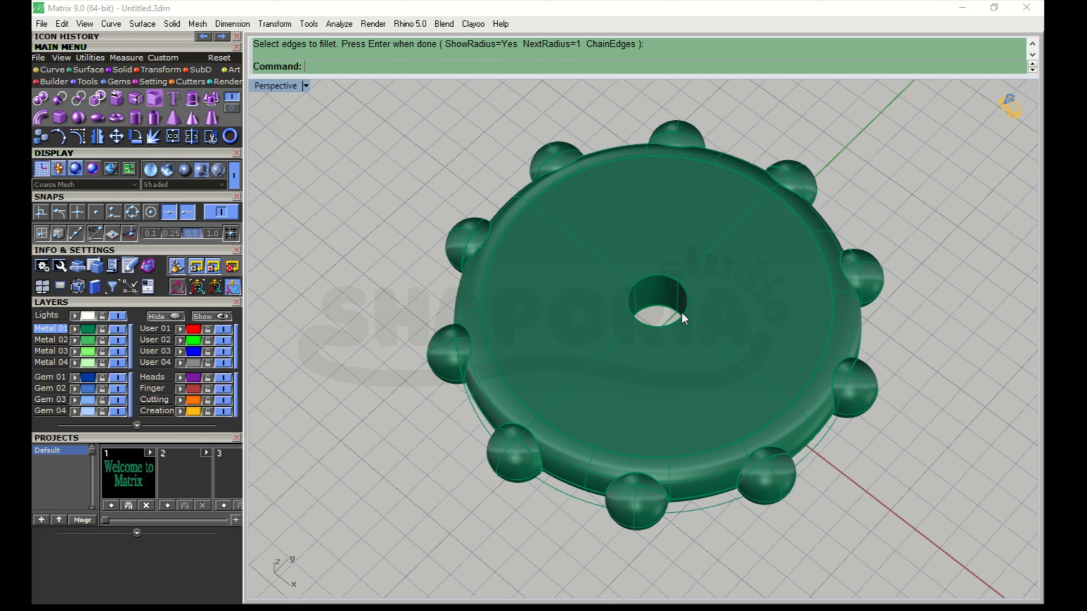
Step: Fillet the upper and lower edges of the central hole with a radius of 0.2
right_click(682, 313)
click(463, 71)
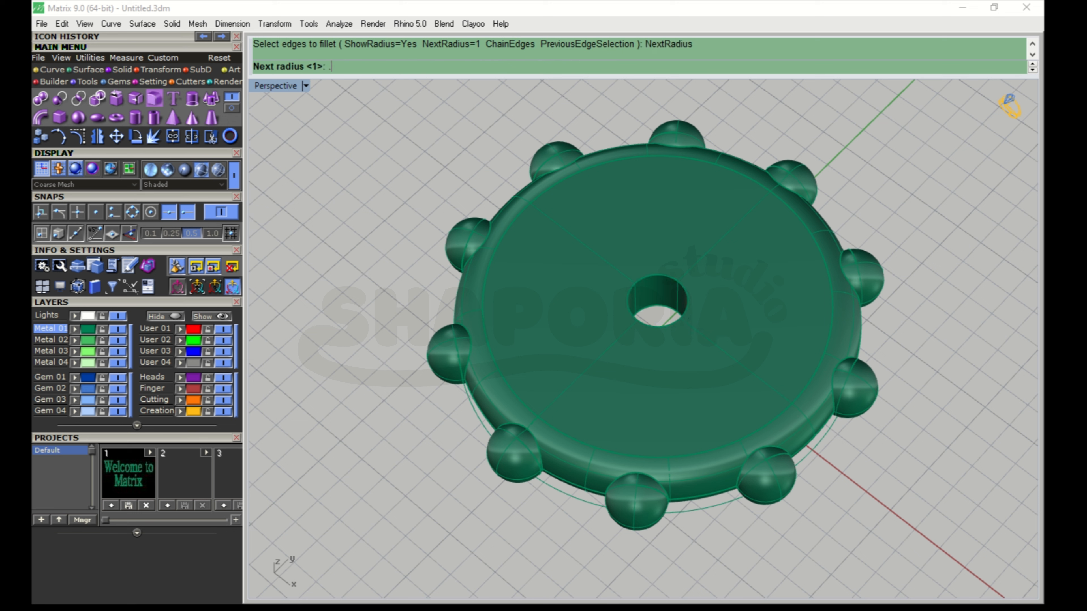
text(.2)
key(Return)
click(673, 288)
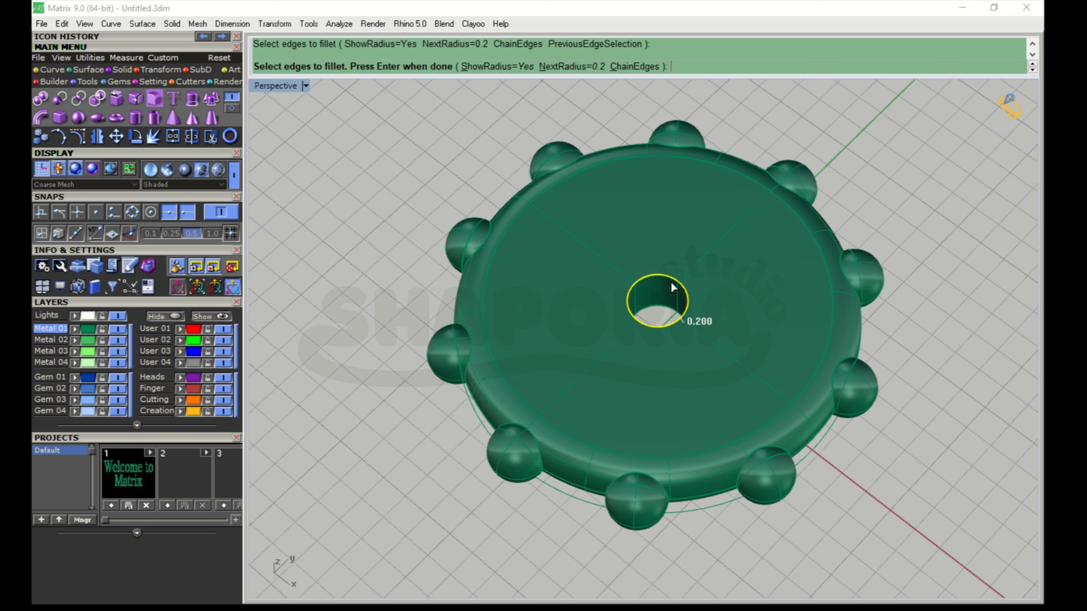
click(666, 305)
key(Return)
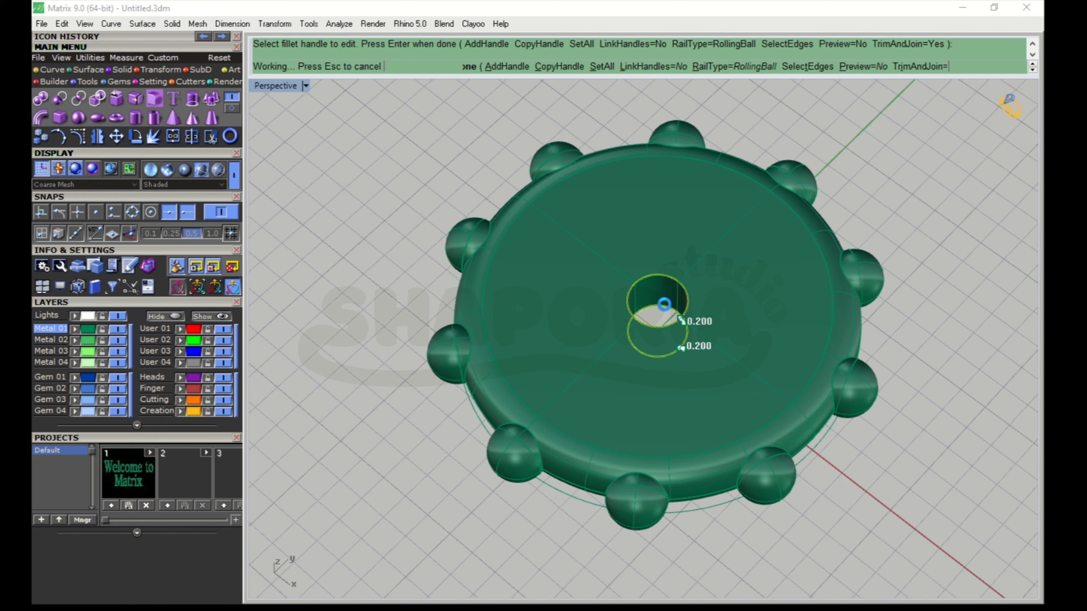
key(Return)
right_drag(667, 309, 722, 395)
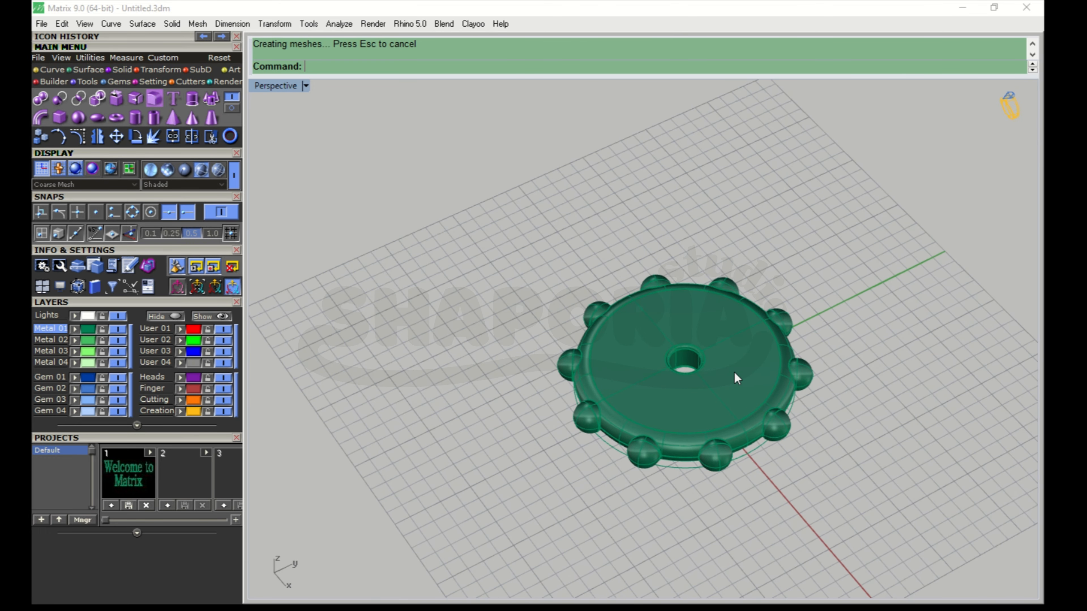
scroll(734, 373, up, 4)
scroll(692, 390, down, 2)
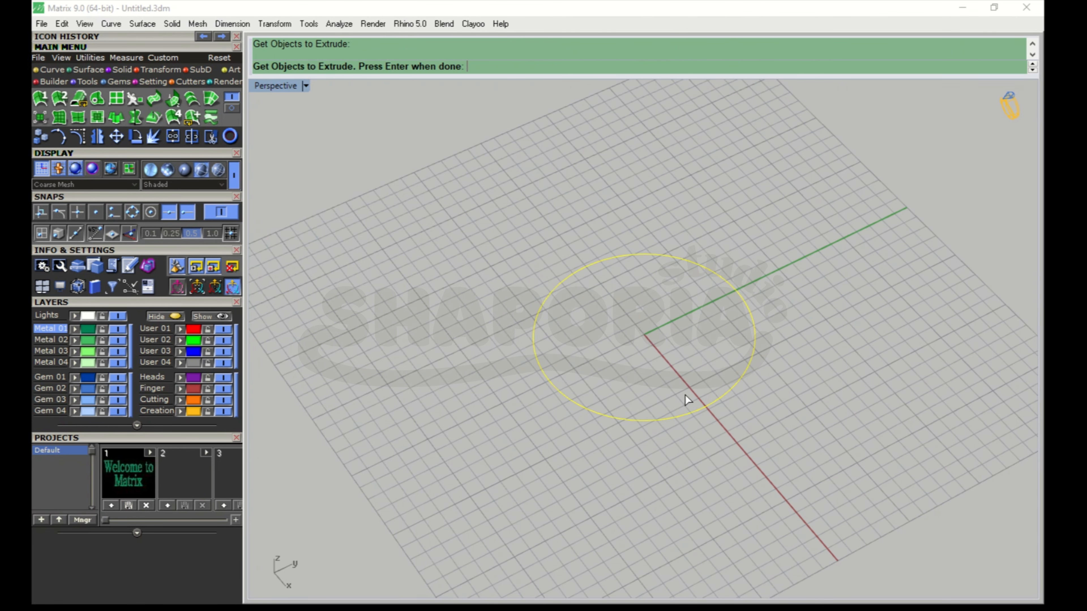
Step: Extrude the circle straight by a distance of 2 as a solid, keeping the input curve, and clear the selection
key(Return)
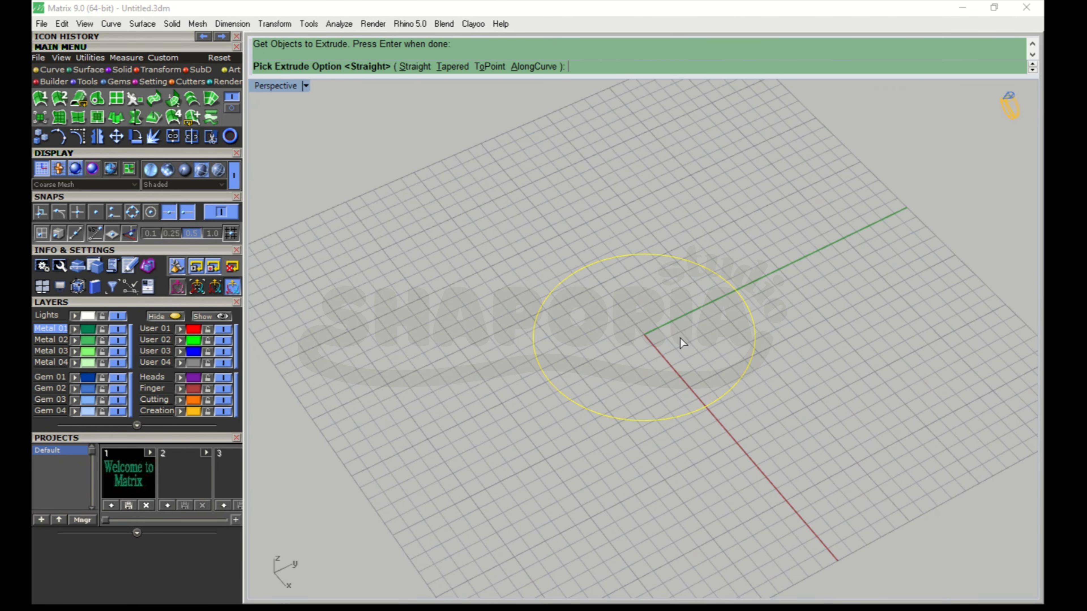
click(415, 66)
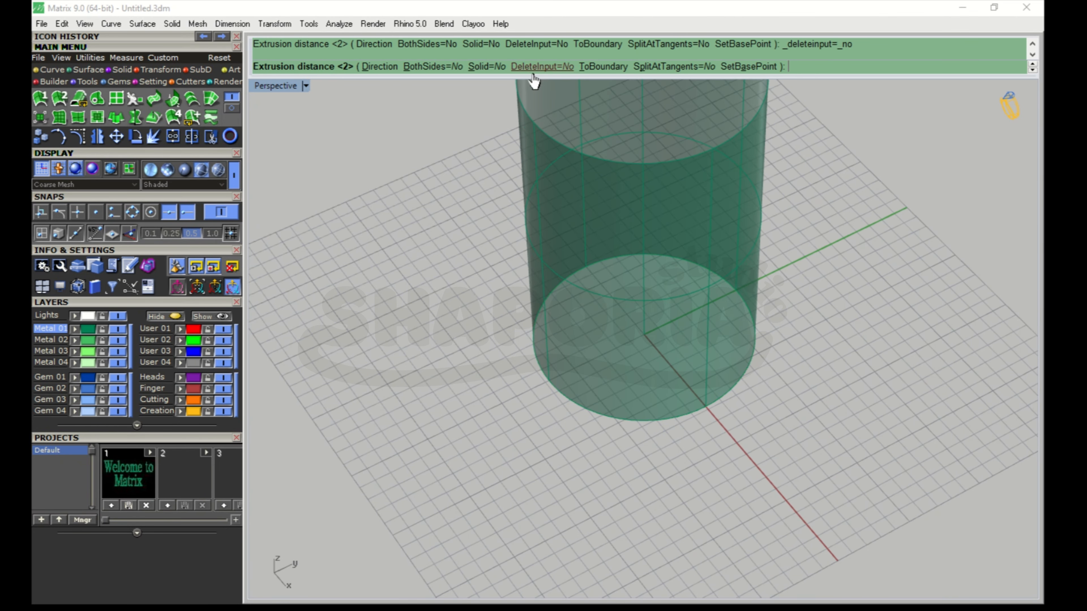
click(487, 68)
key(Return)
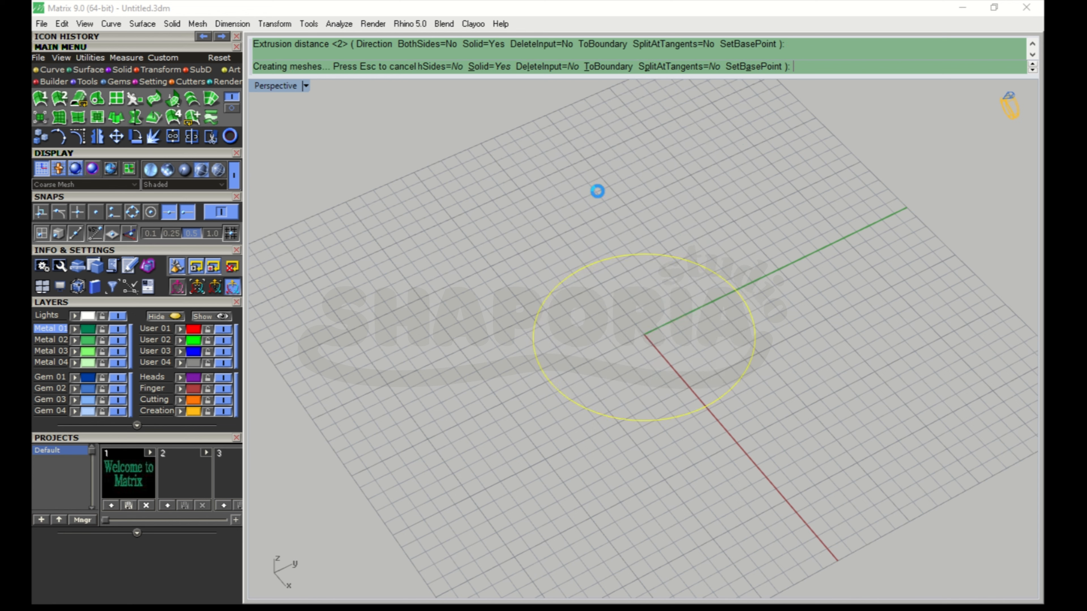
right_drag(716, 463, 726, 440)
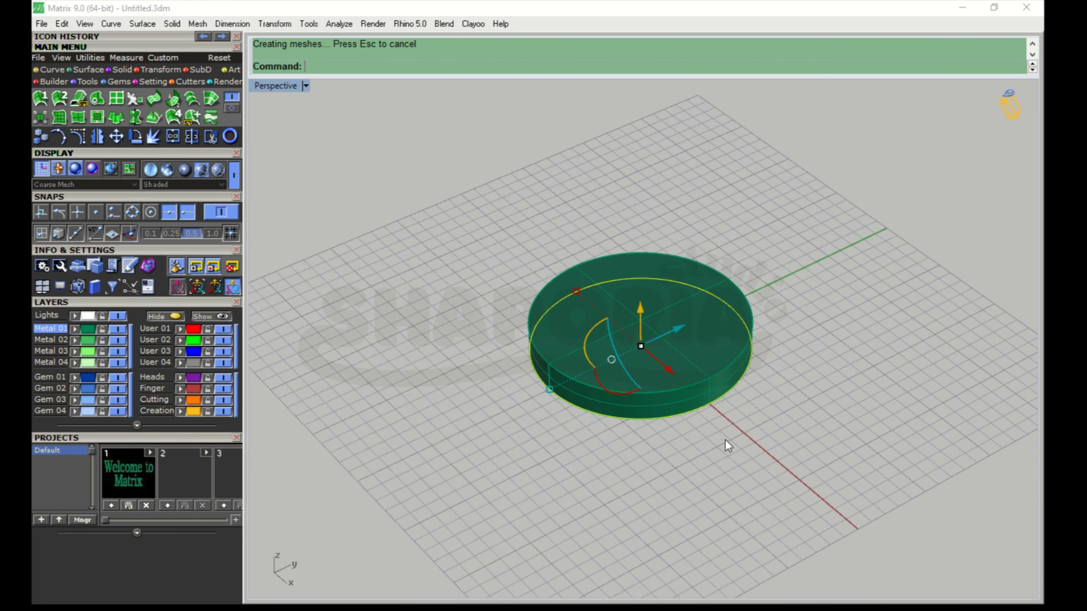
click(771, 414)
scroll(805, 334, up, 2)
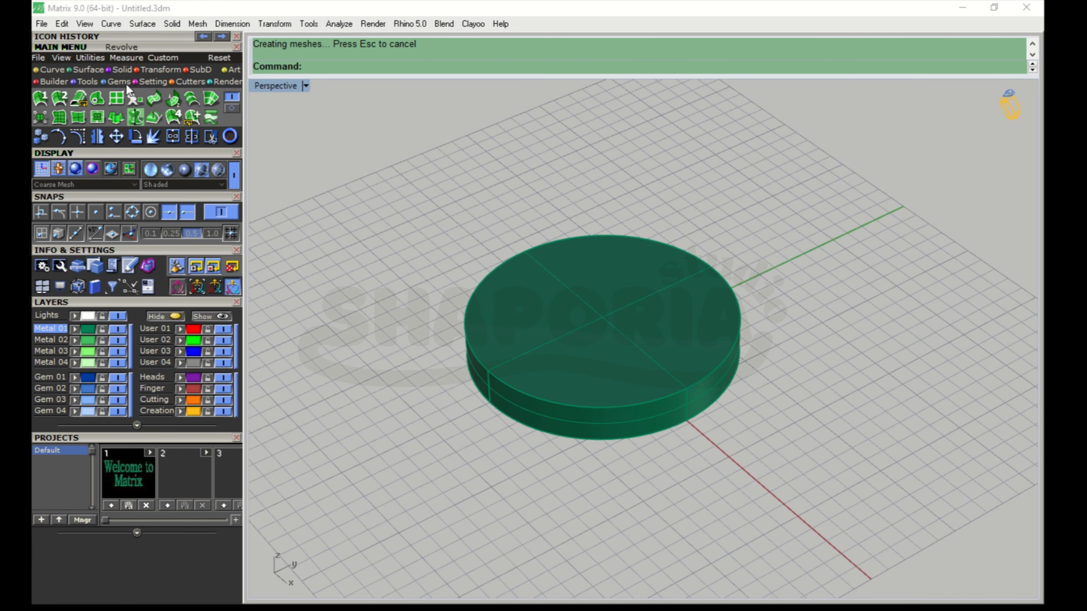
click(115, 69)
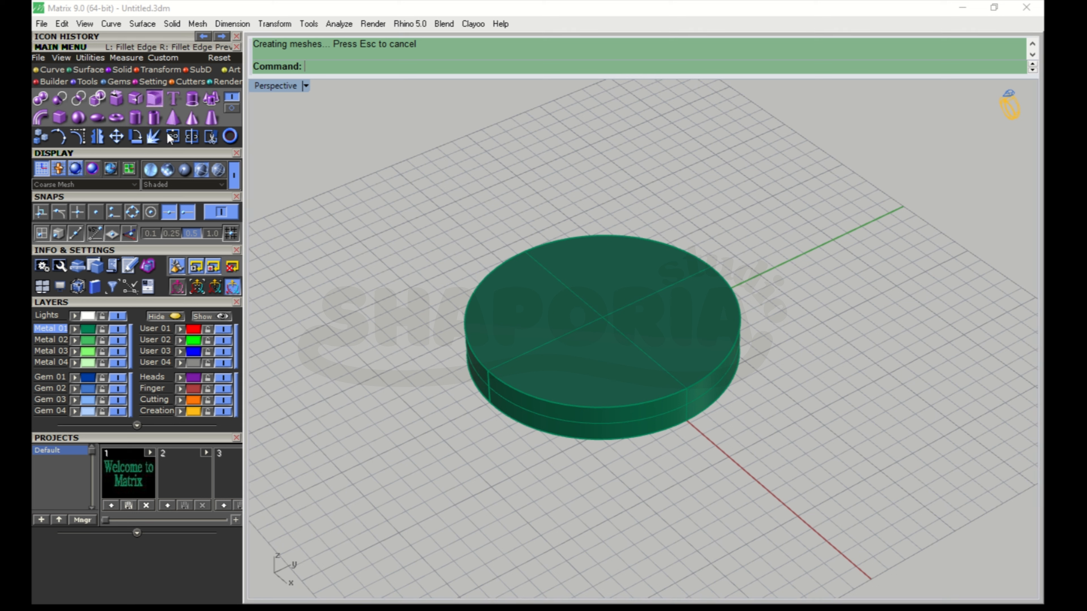
click(153, 137)
click(649, 403)
click(658, 435)
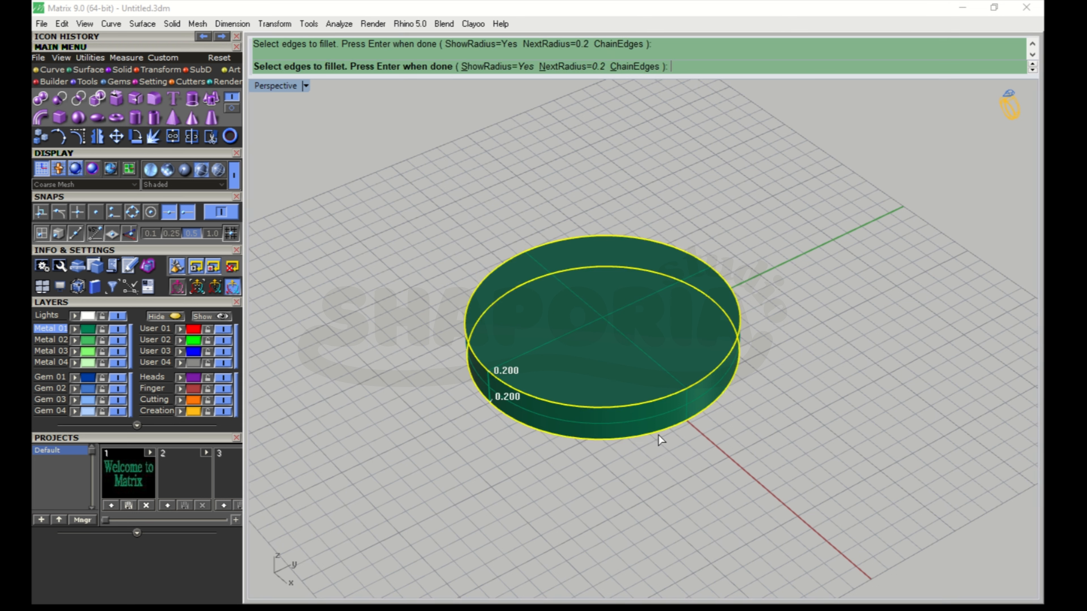
key(Escape)
right_click(658, 406)
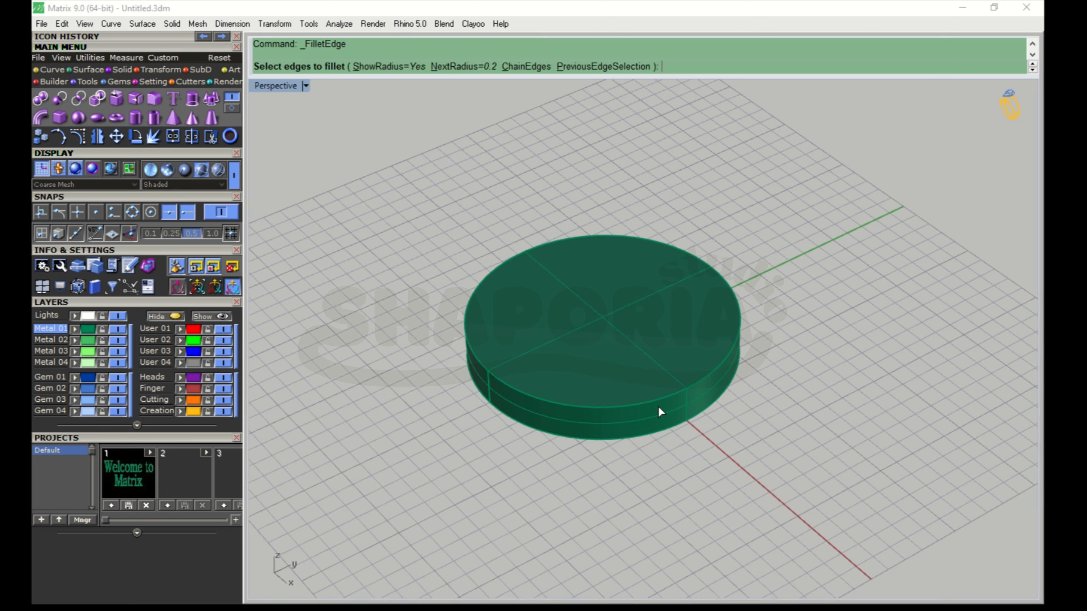
click(658, 401)
key(Escape)
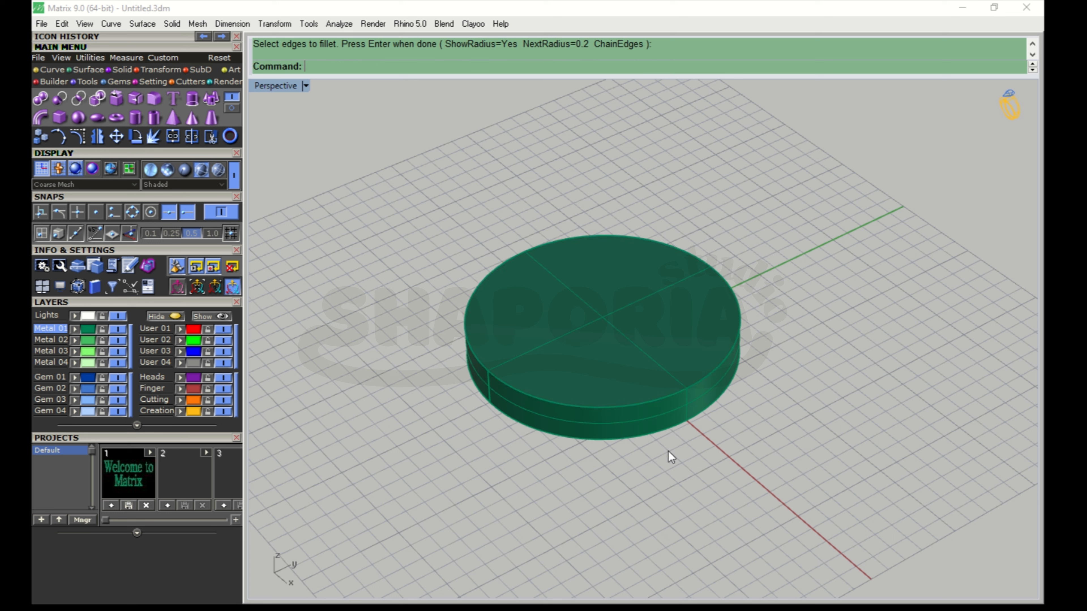
Step: Fillet the upper and lower rim edges of the new disc with a radius of 1
right_click(668, 451)
click(470, 67)
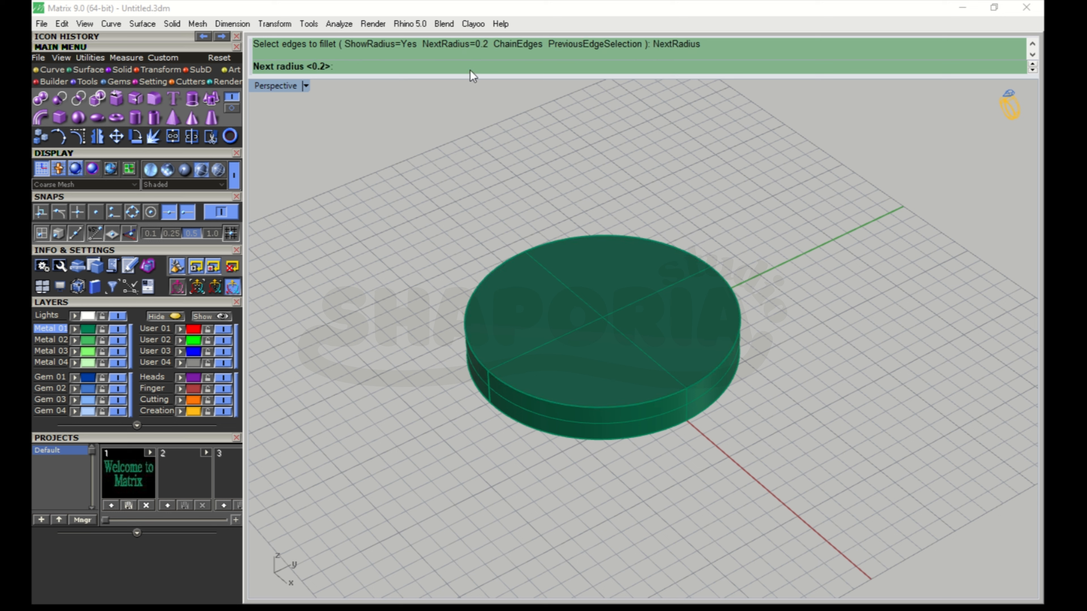
text(1)
key(Return)
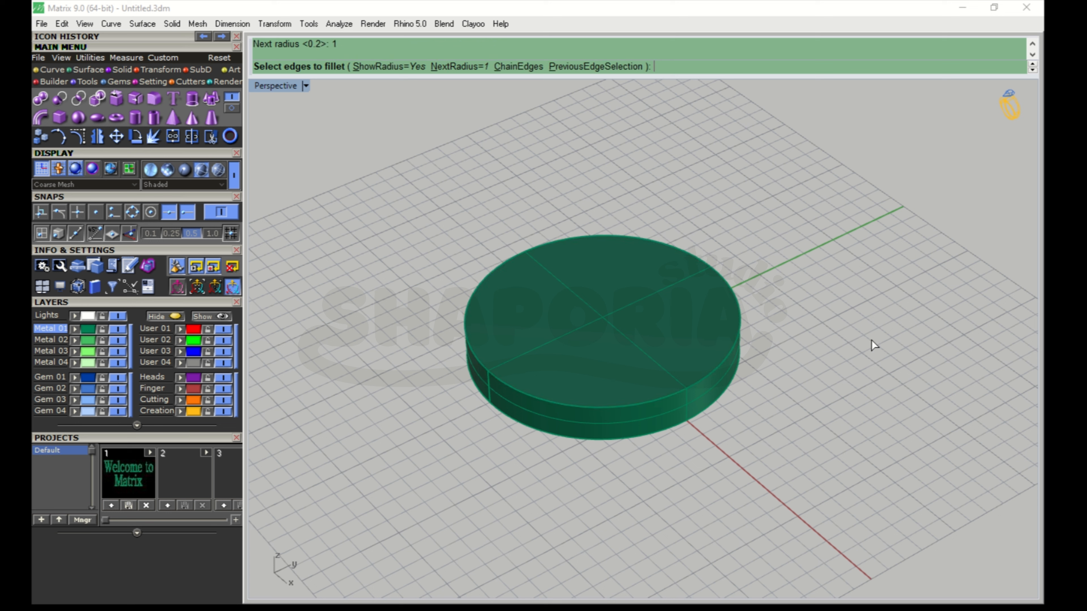
click(706, 369)
click(719, 401)
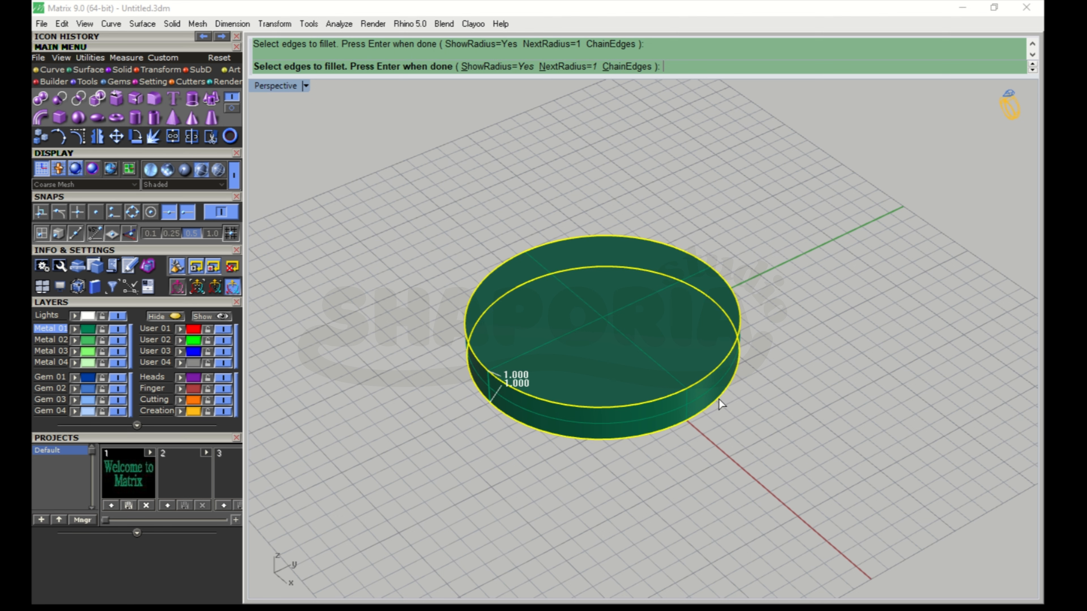
right_click(718, 399)
right_click(719, 399)
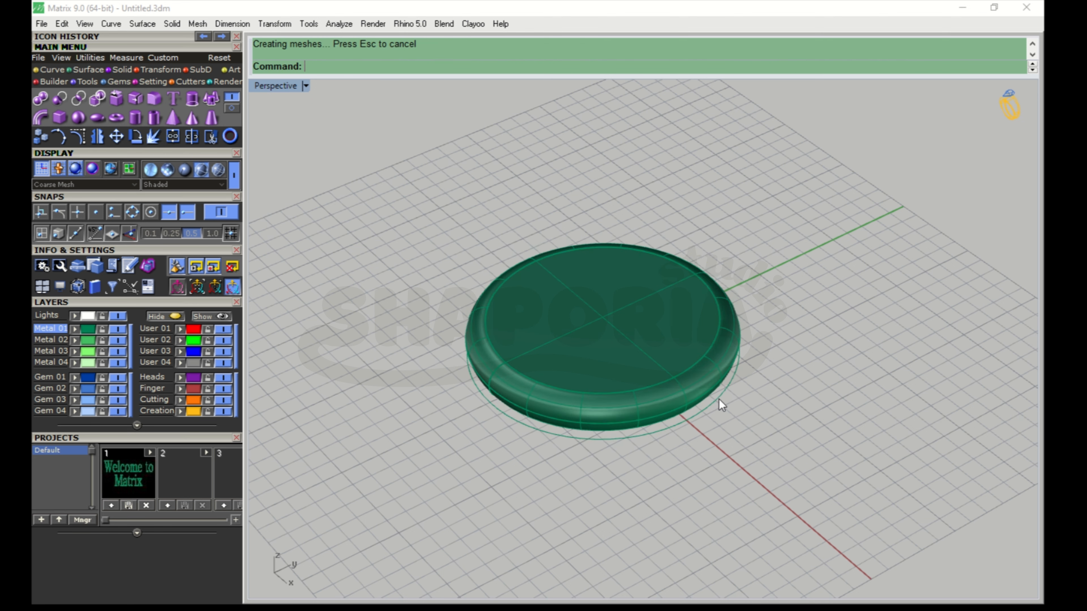
Step: Try a sphere of about 1.8 radius centred on the base circle's quadrant point at the disc's rim, and undo it
right_drag(742, 241, 720, 267)
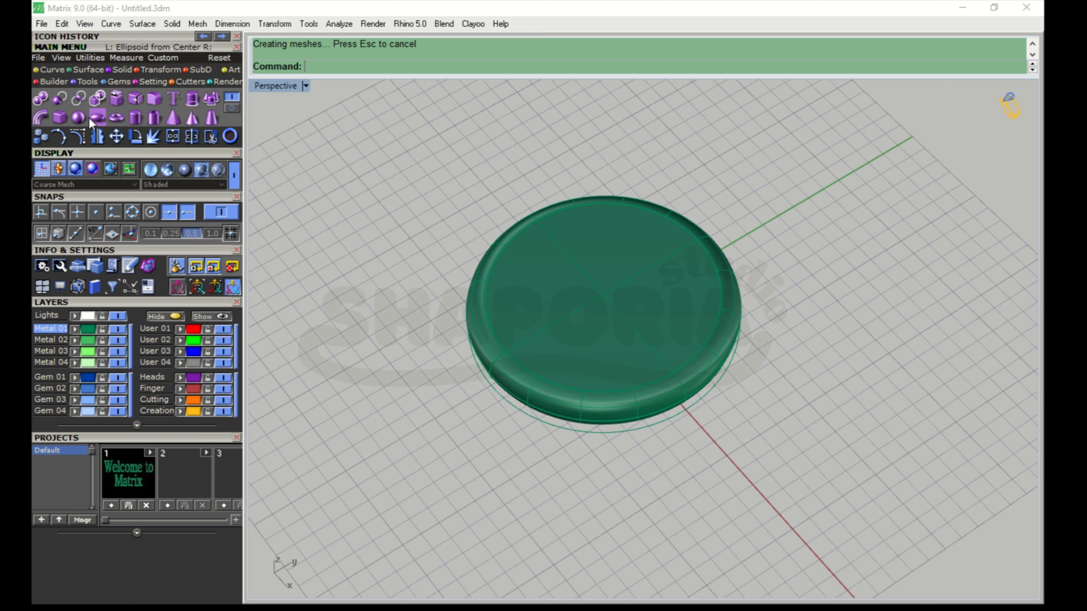
click(79, 116)
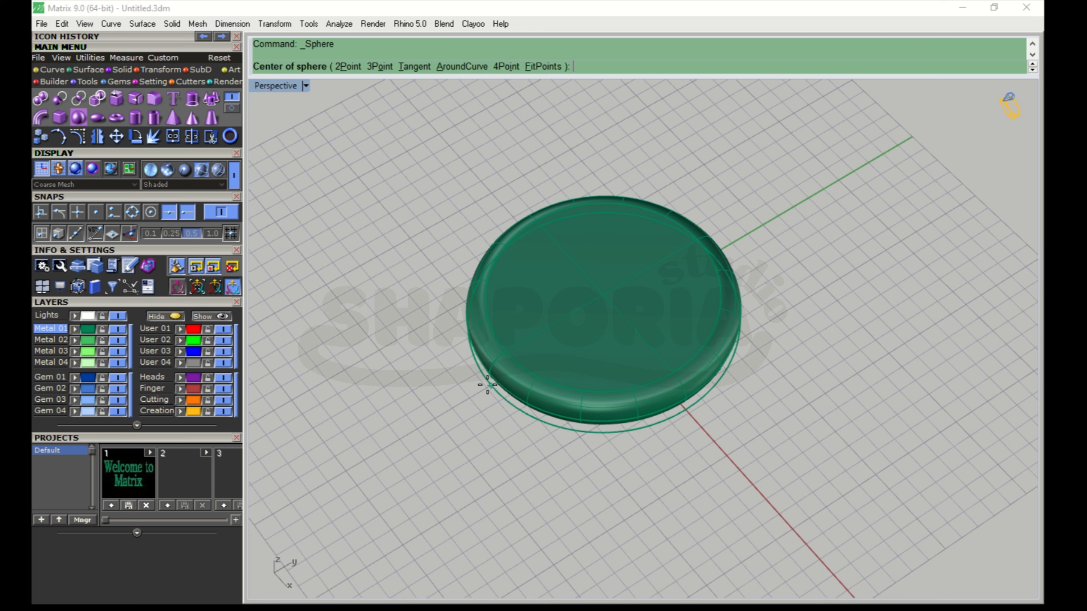
click(490, 385)
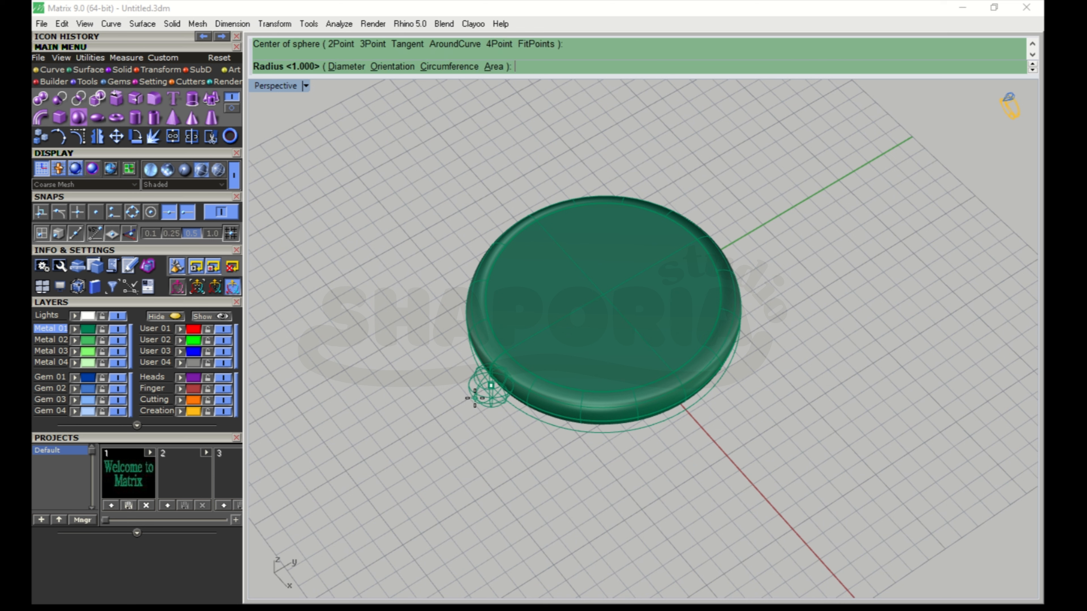
click(461, 403)
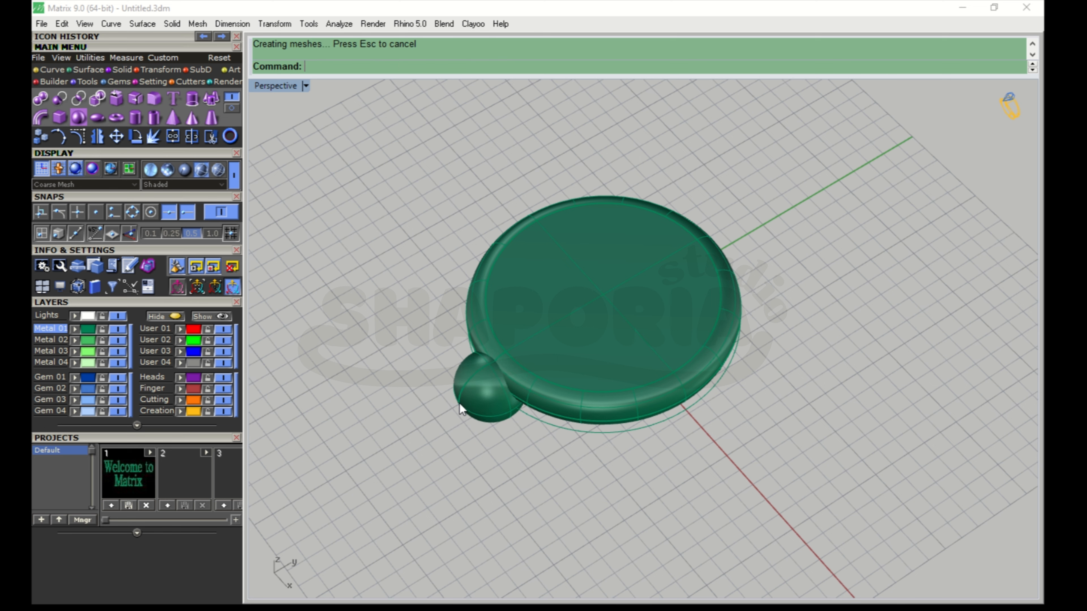
right_drag(489, 428, 524, 452)
key(ctrl+z)
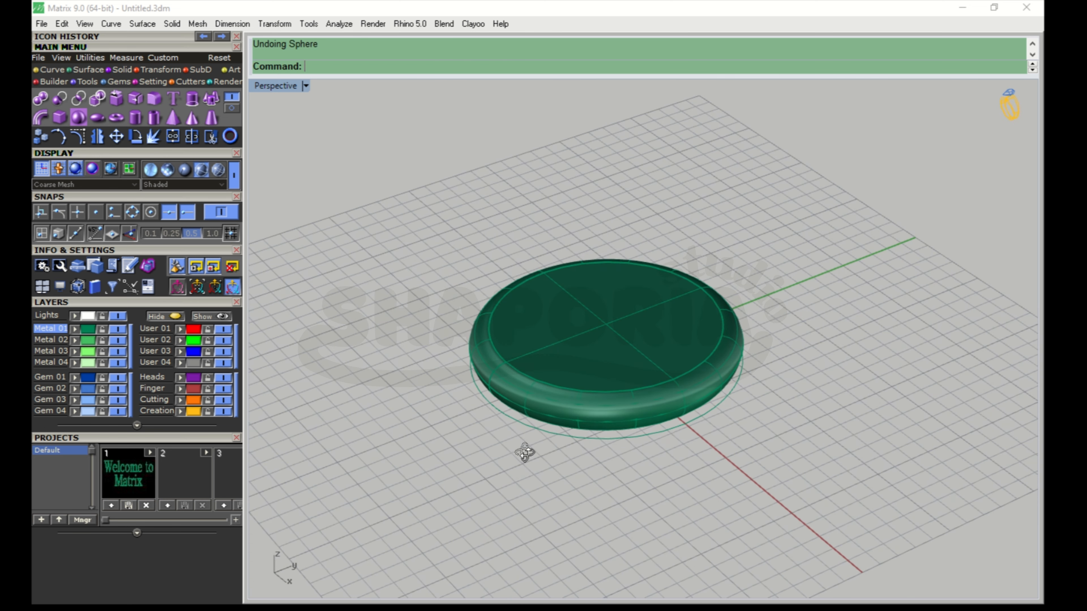
Step: Create a sphere centred at the disc rim's mid-height on the negative Y side, slightly thicker than the disc
right_click(524, 453)
click(487, 388)
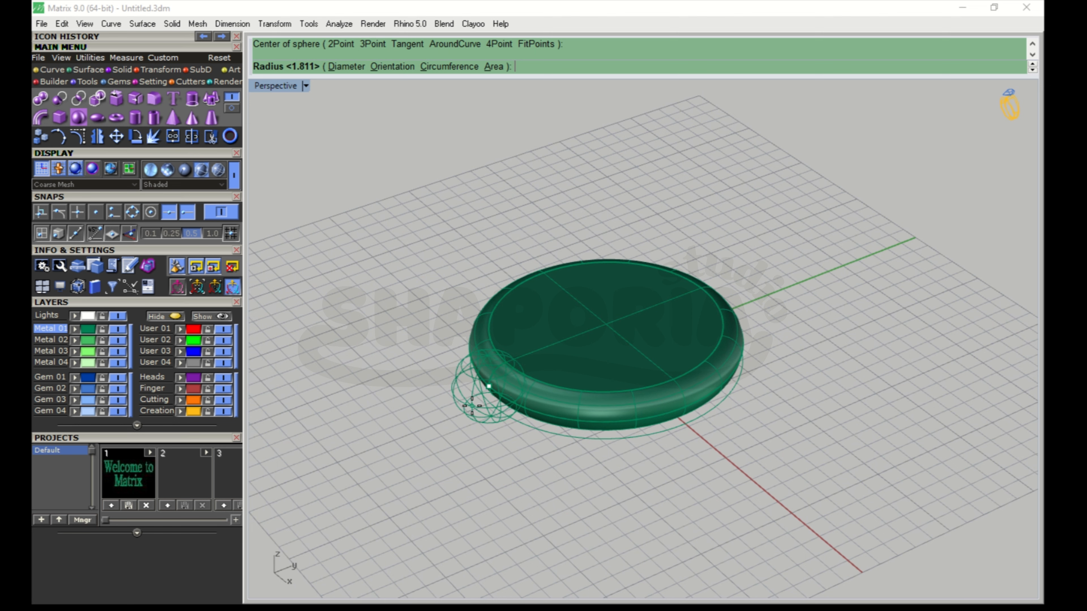
click(471, 406)
right_drag(602, 364, 600, 452)
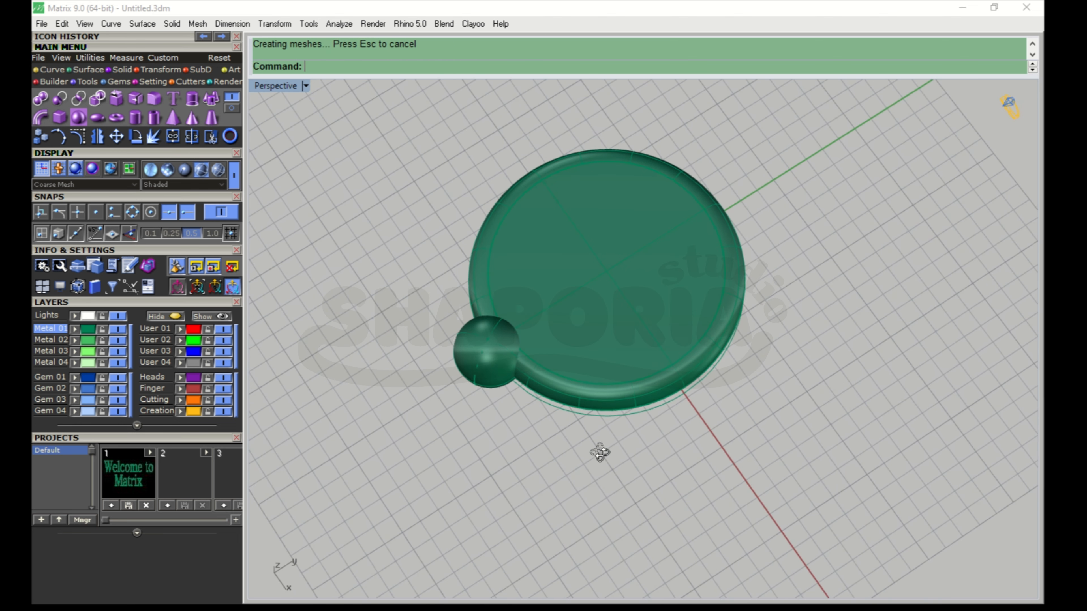
Step: Polar-array the sphere around the origin (0) with 6 items over a fill angle of 360, and clear the selection
click(498, 367)
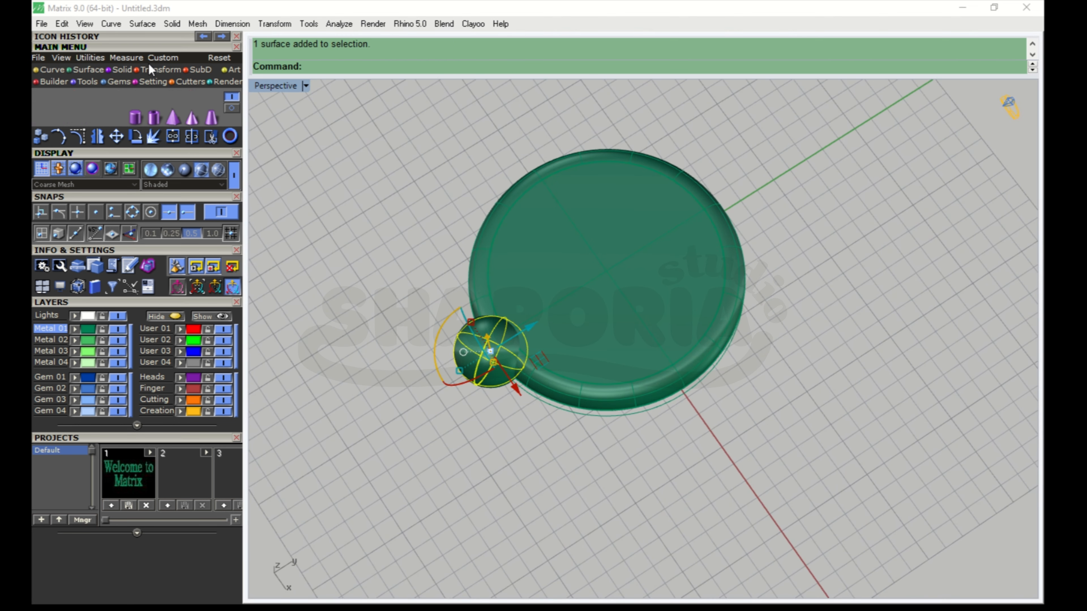
mouse_move(151, 69)
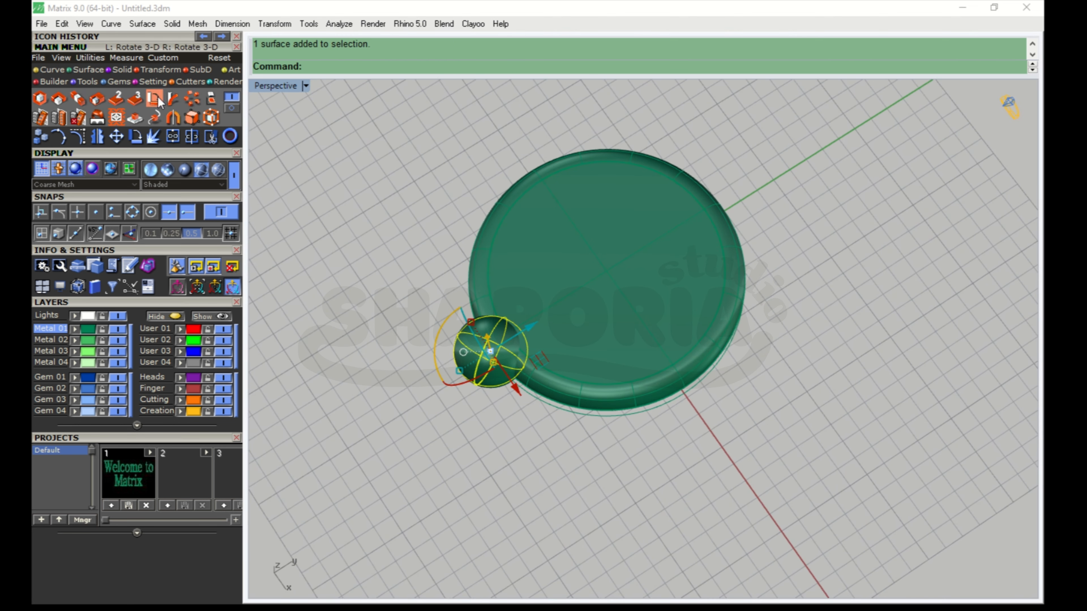
click(193, 101)
double_click(269, 87)
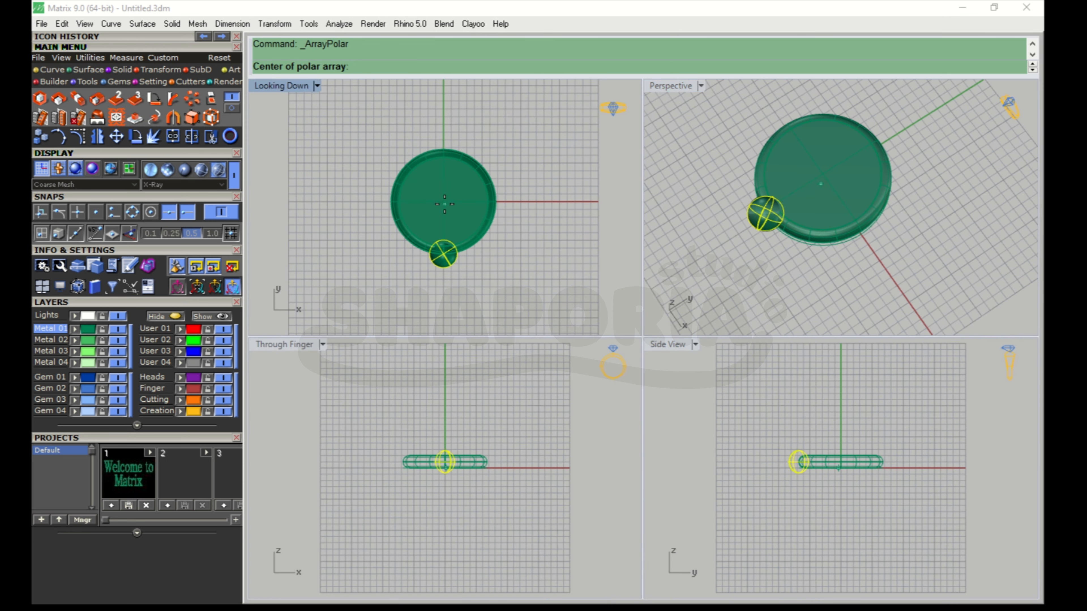
text(0)
key(Return)
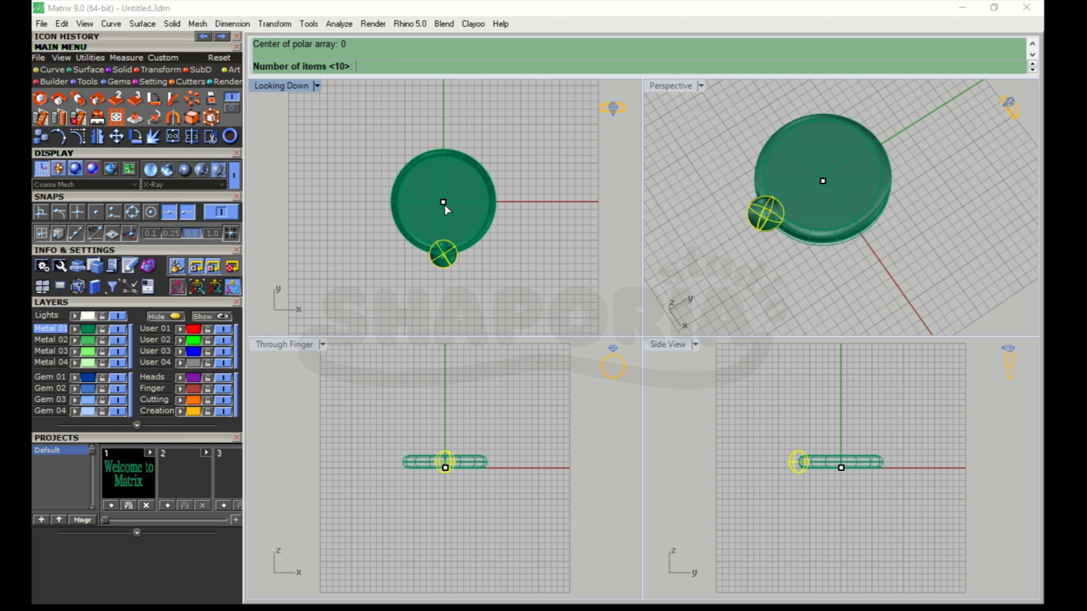
text(6)
key(Return)
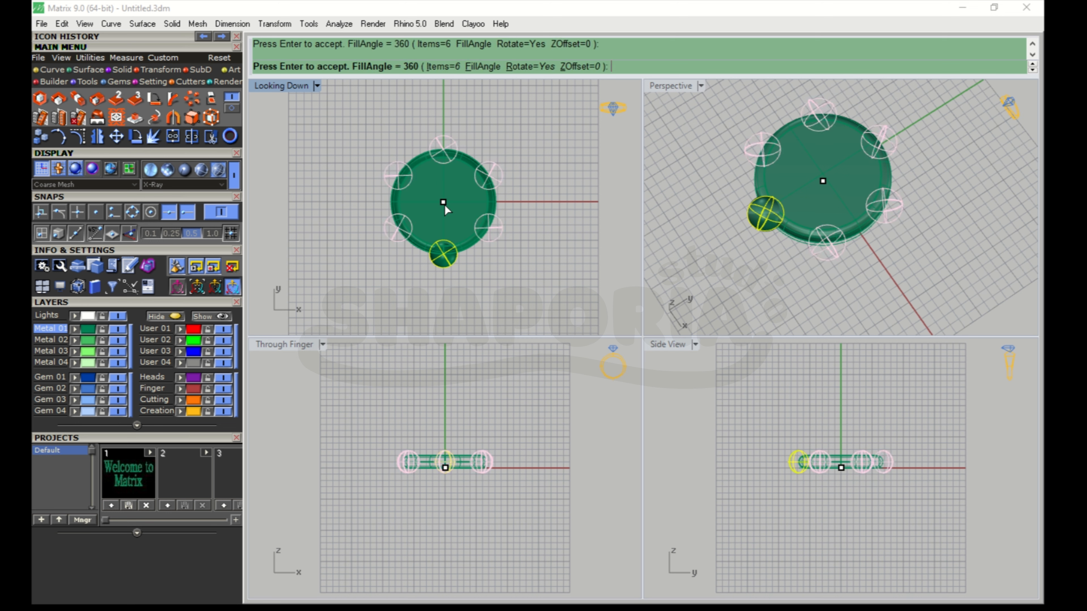
key(Return)
click(498, 176)
click(783, 312)
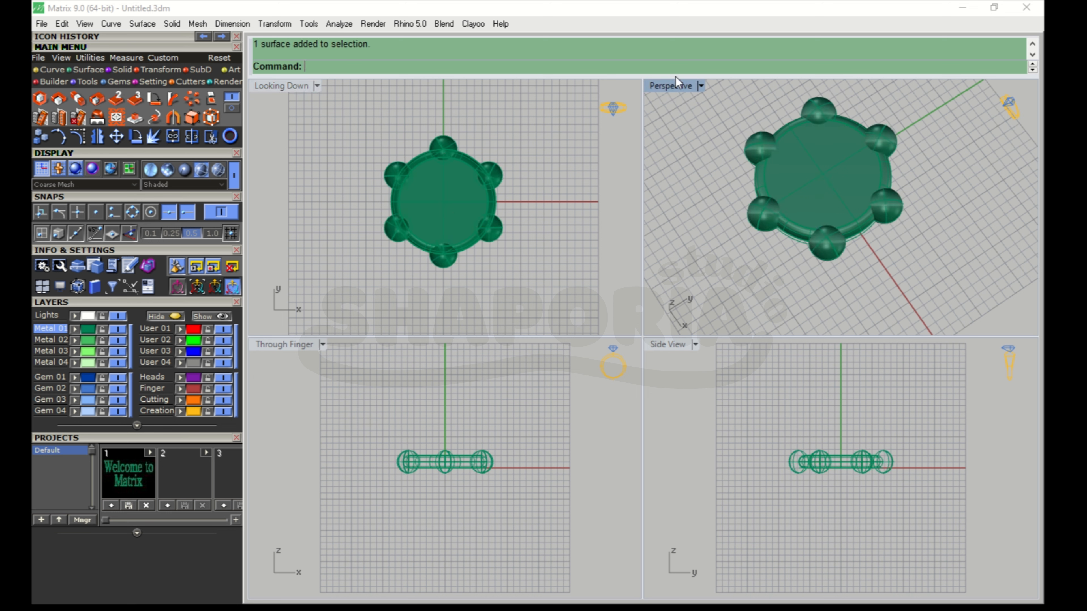
double_click(672, 86)
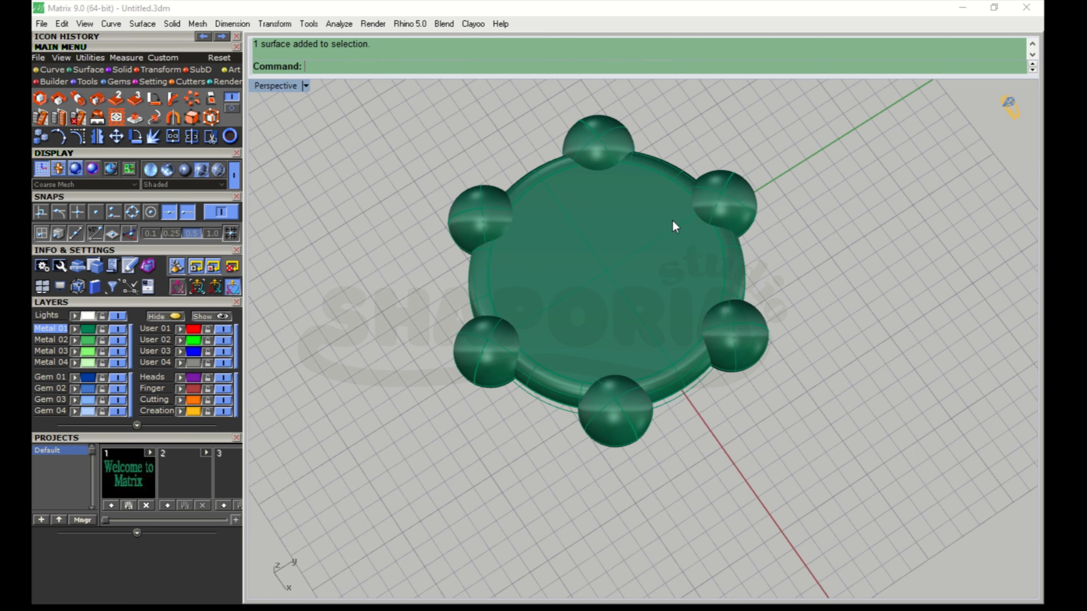
right_drag(672, 226, 768, 326)
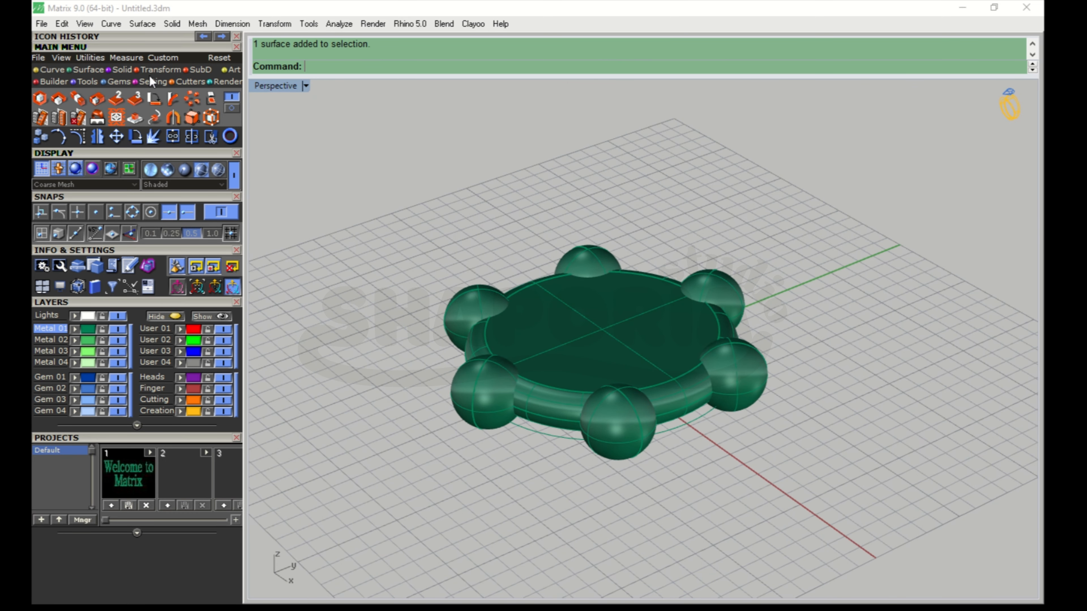
click(113, 69)
scroll(696, 224, down, 2)
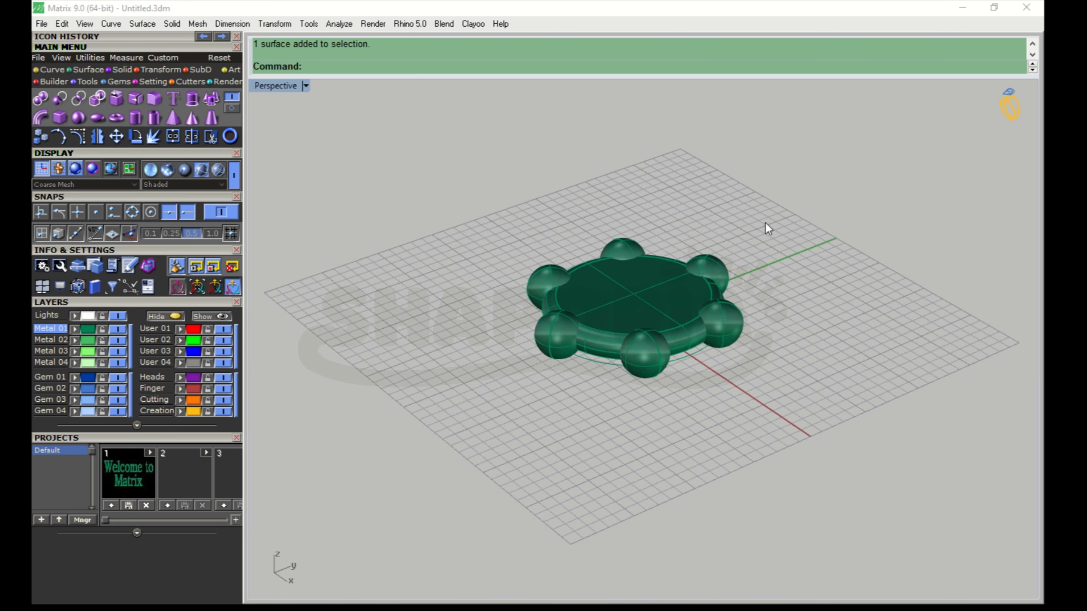
mouse_move(767, 228)
right_down()
mouse_move(760, 255)
mouse_move(770, 209)
mouse_move(767, 236)
right_up()
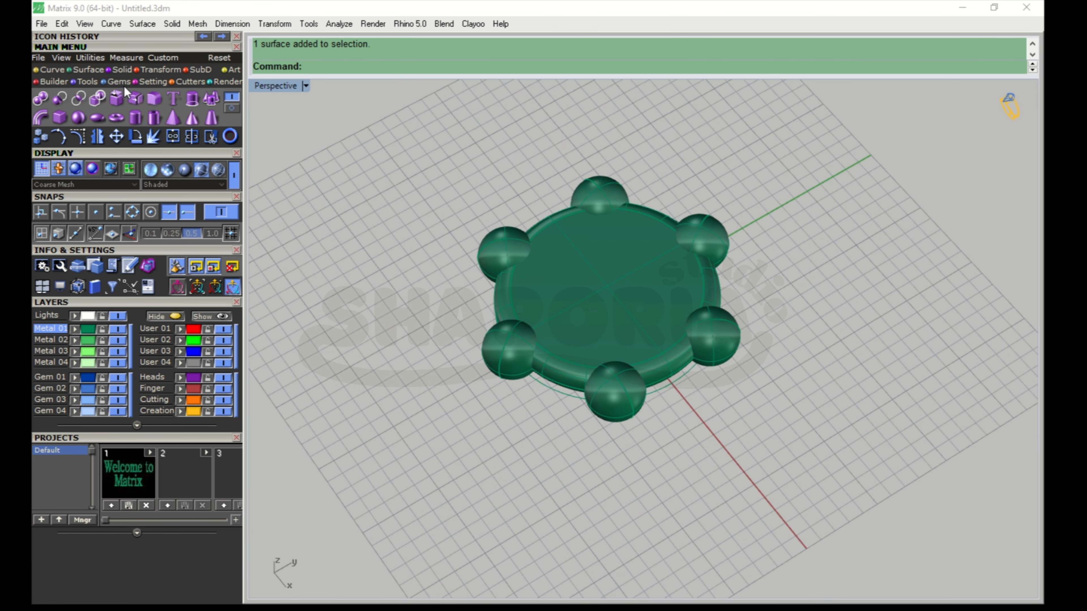
click(59, 98)
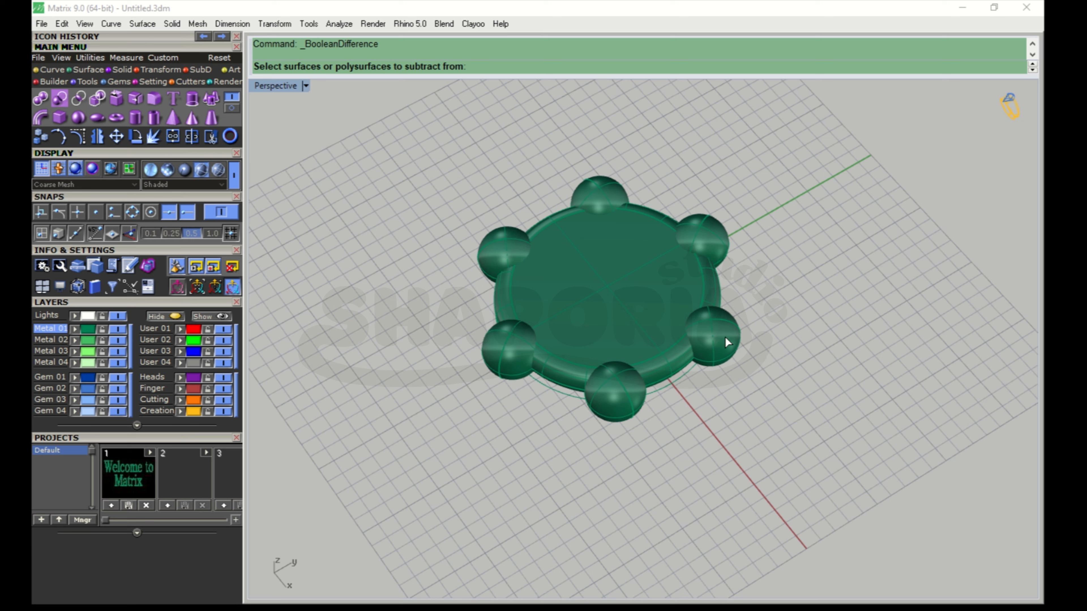
click(641, 307)
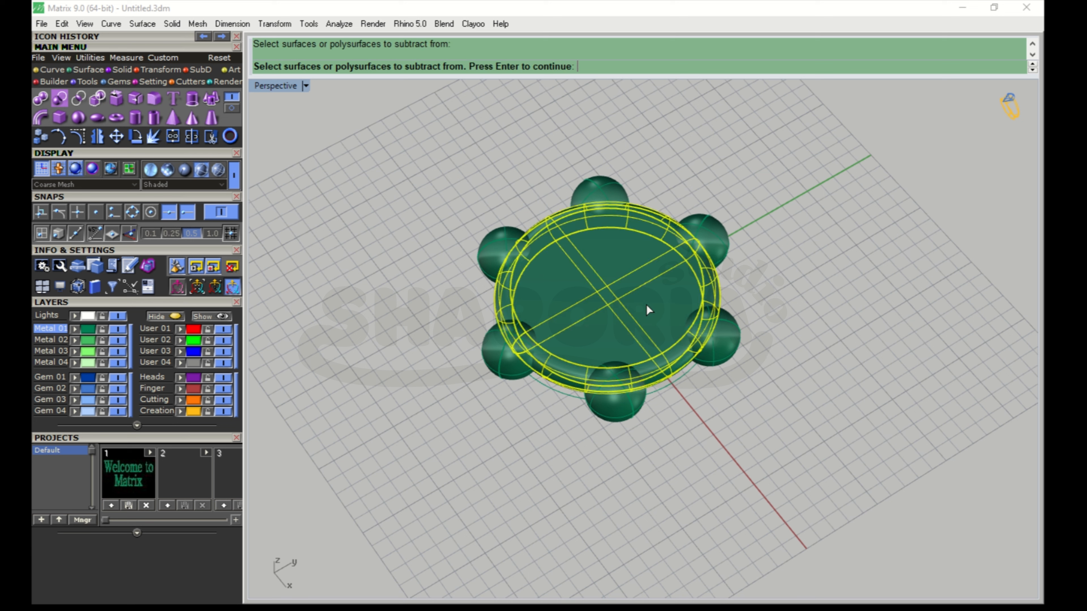
click(729, 340)
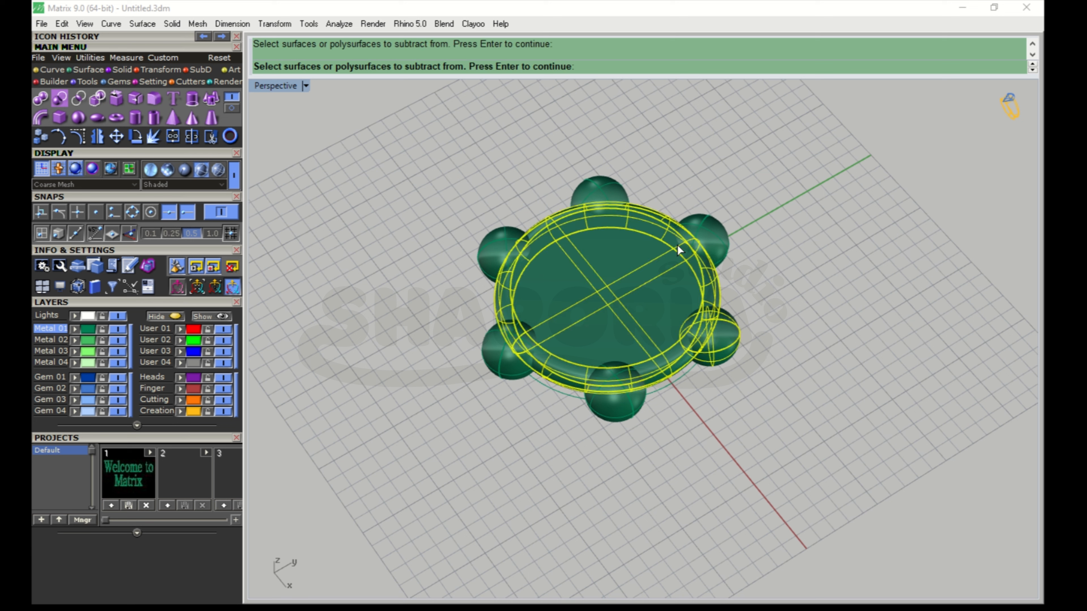
key(ctrl+z)
key(ctrl+y)
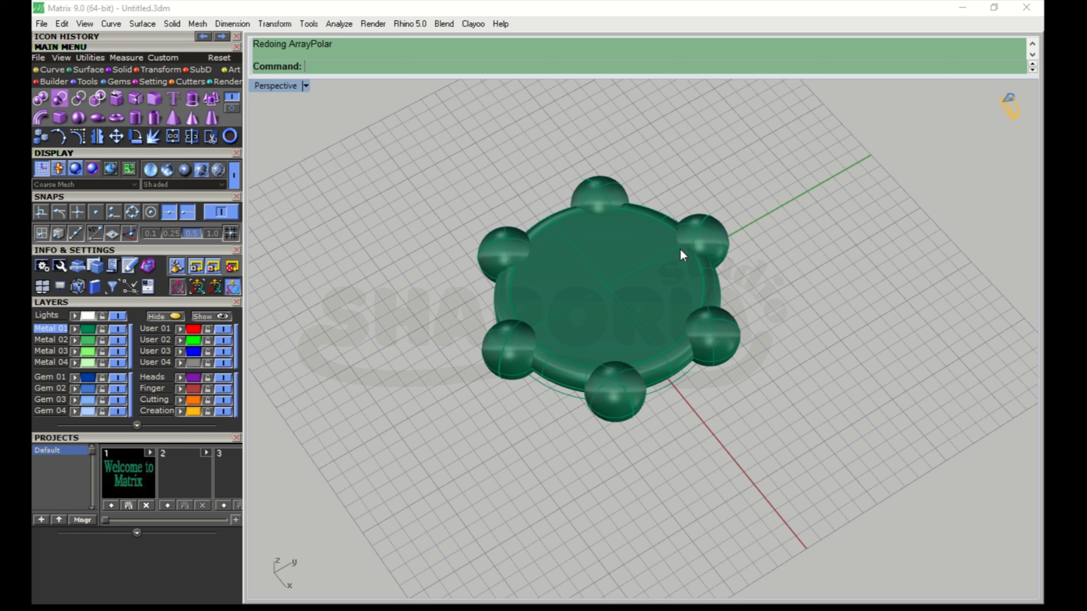
key(ctrl+y)
click(641, 302)
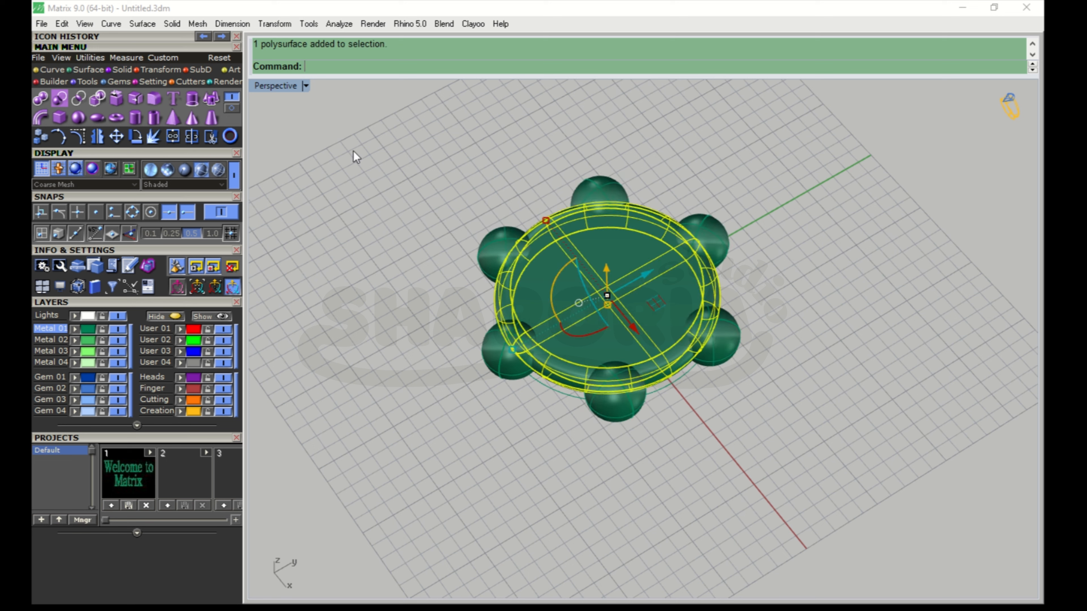
key(Escape)
Step: Boolean-subtract all six spheres from the filleted disc, deleting the input spheres
click(62, 100)
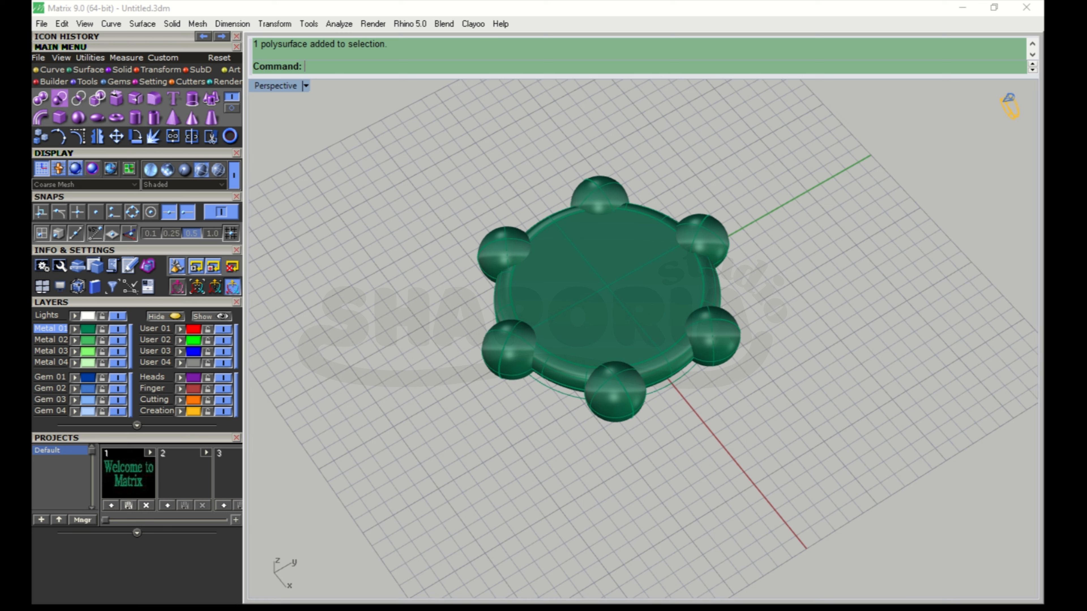
click(594, 276)
key(Return)
click(727, 341)
click(730, 234)
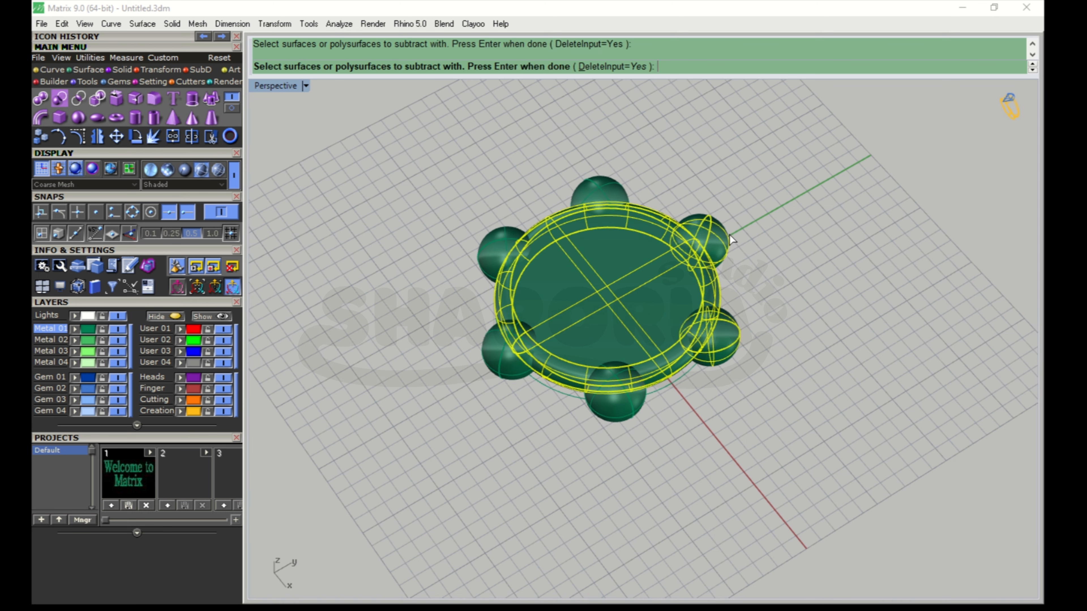
click(624, 186)
click(506, 234)
click(506, 342)
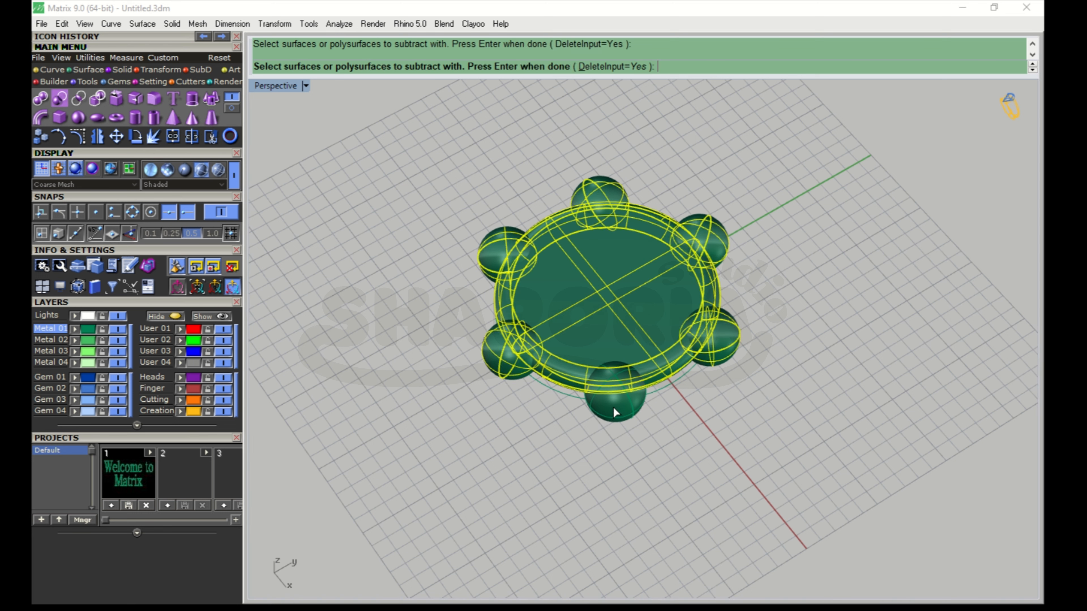
click(614, 406)
key(Return)
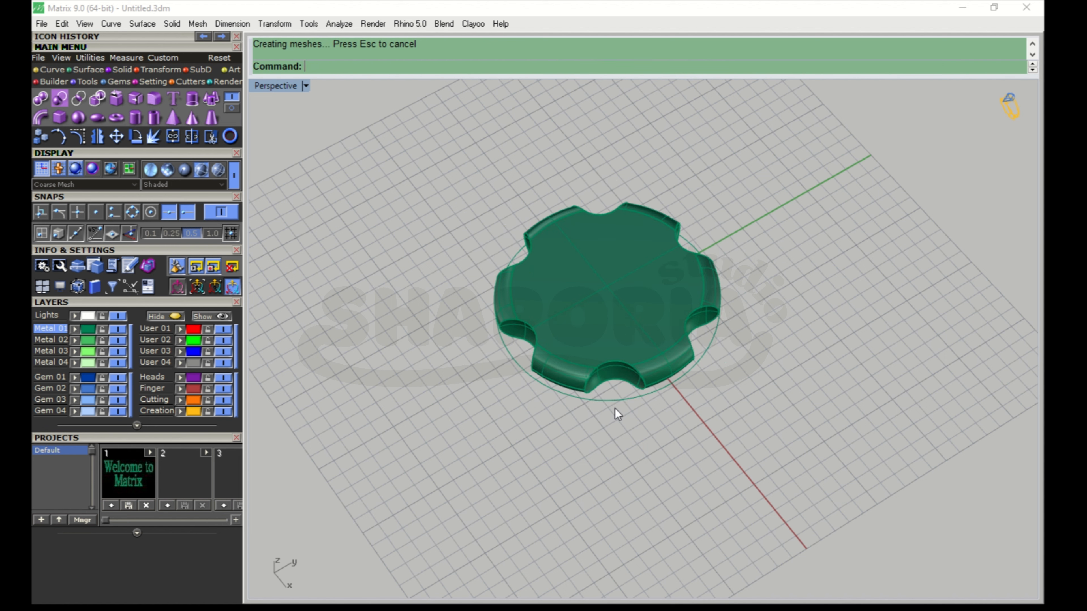
Step: Try to fillet all edges of the six scalloped cutouts with a radius of 1
right_drag(617, 410, 724, 396)
right_drag(720, 308, 733, 356)
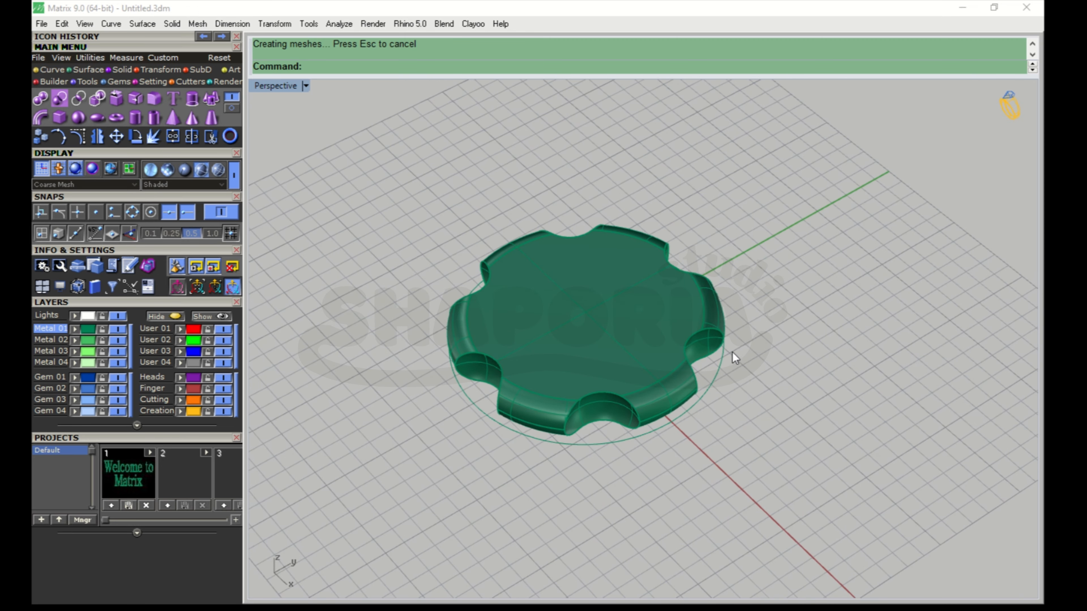
click(154, 98)
click(590, 395)
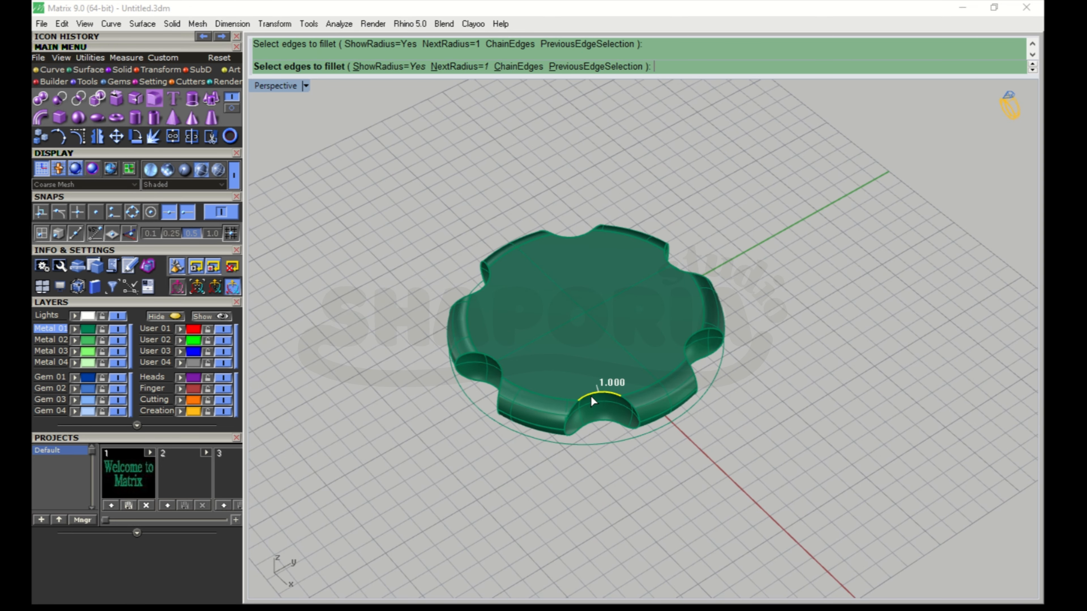
click(629, 407)
drag(375, 158, 776, 465)
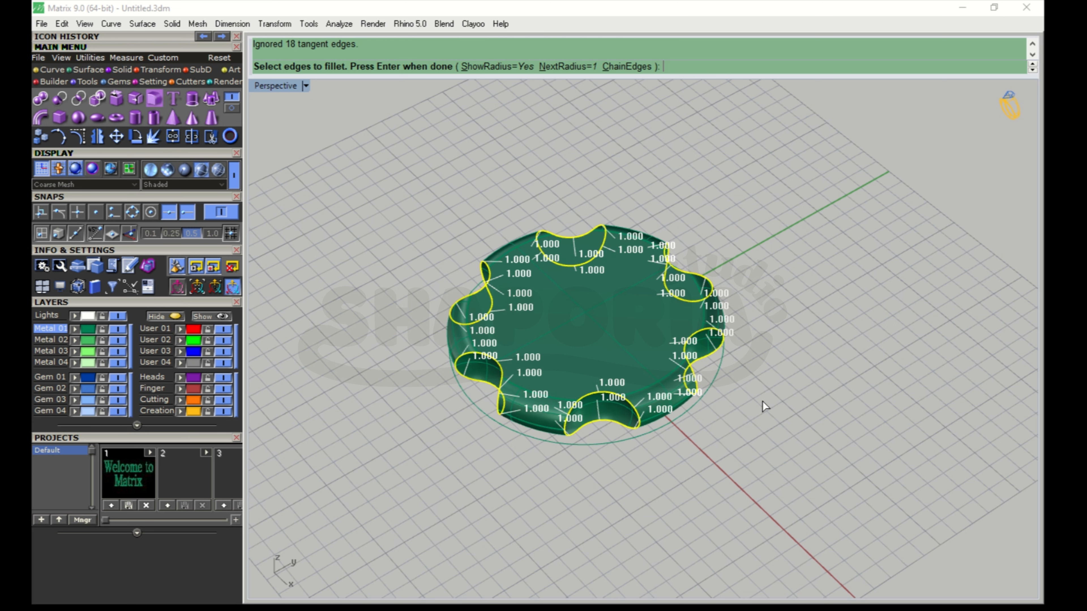
key(Return)
key(Return)
Step: Fillet all edges of the six scalloped cutouts with a radius of .2
key(Return)
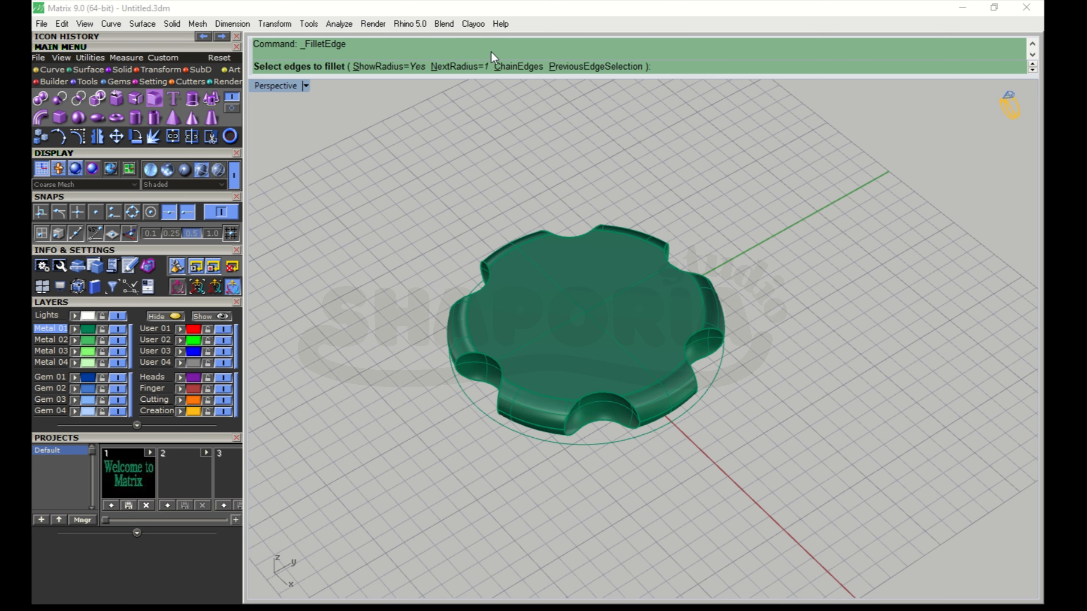
click(478, 66)
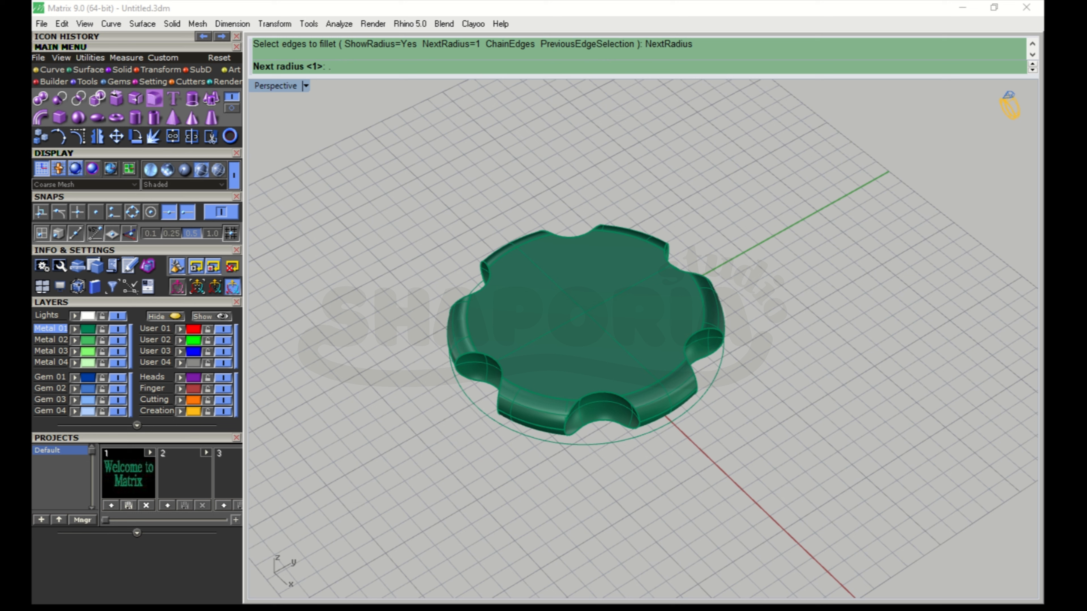
text(.2)
key(Return)
drag(347, 183, 817, 429)
key(Return)
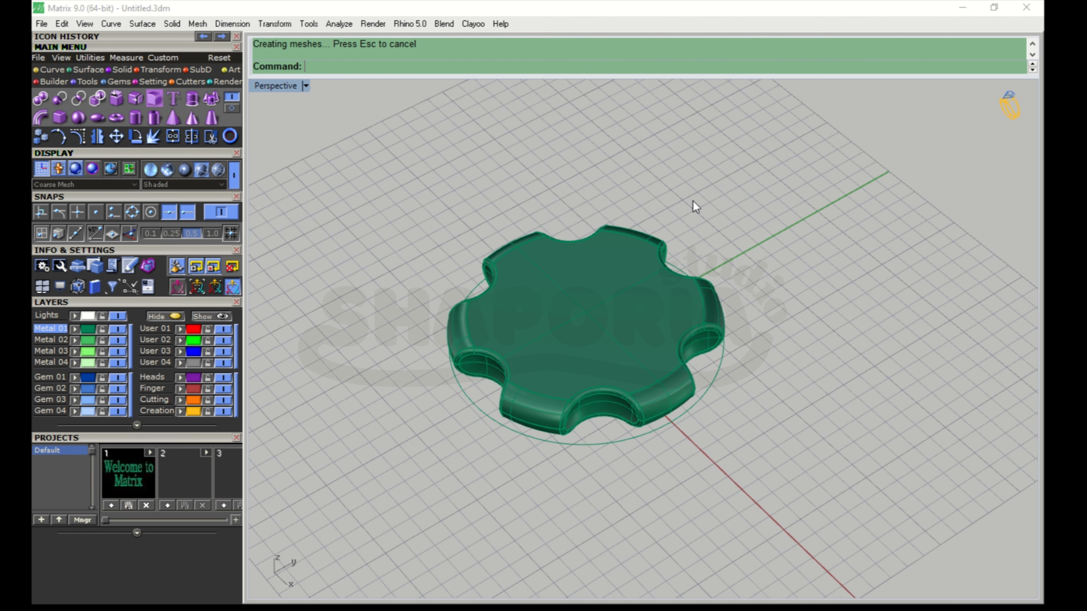
right_drag(608, 455, 629, 415)
scroll(630, 416, down, 5)
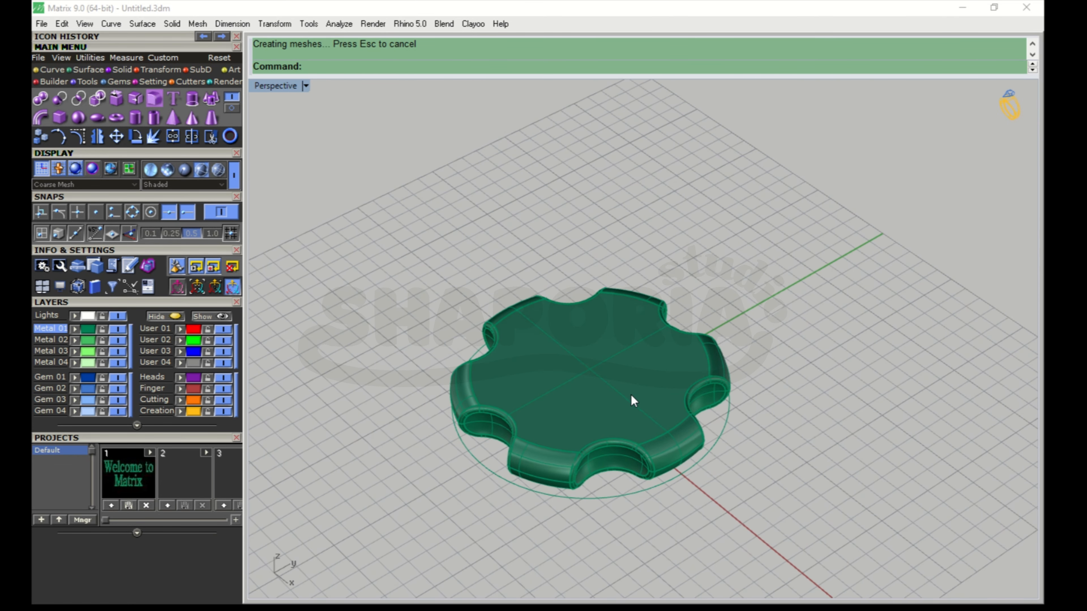